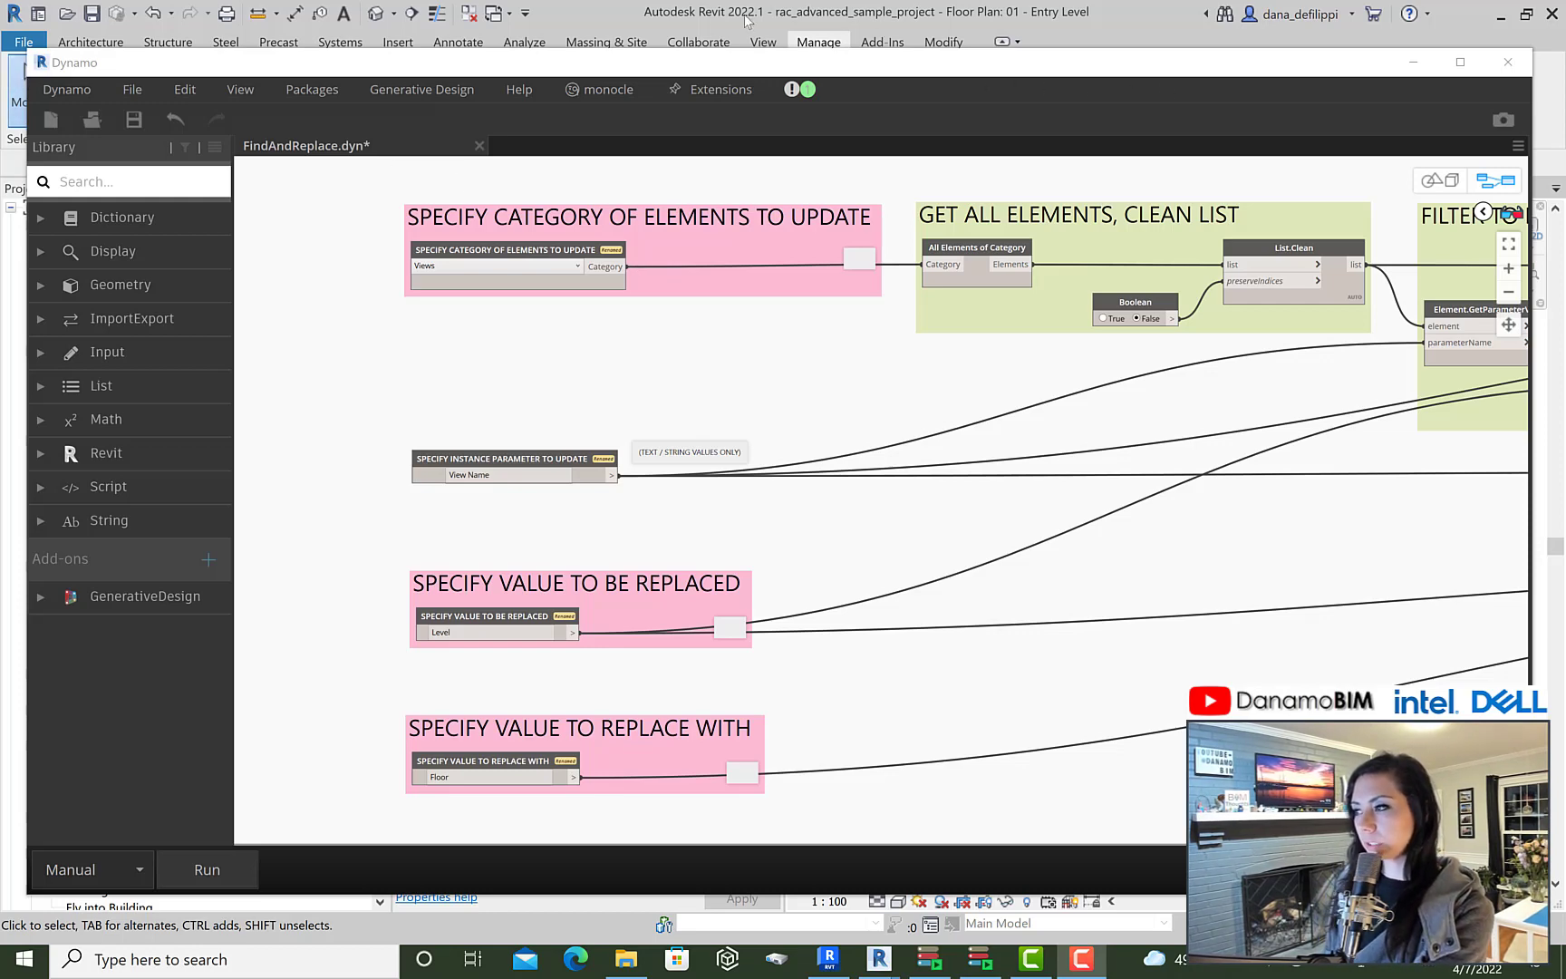
# Step: Wrap the instance parameter input in a new group and colour it pink
pyautogui.rightClick(472, 458)
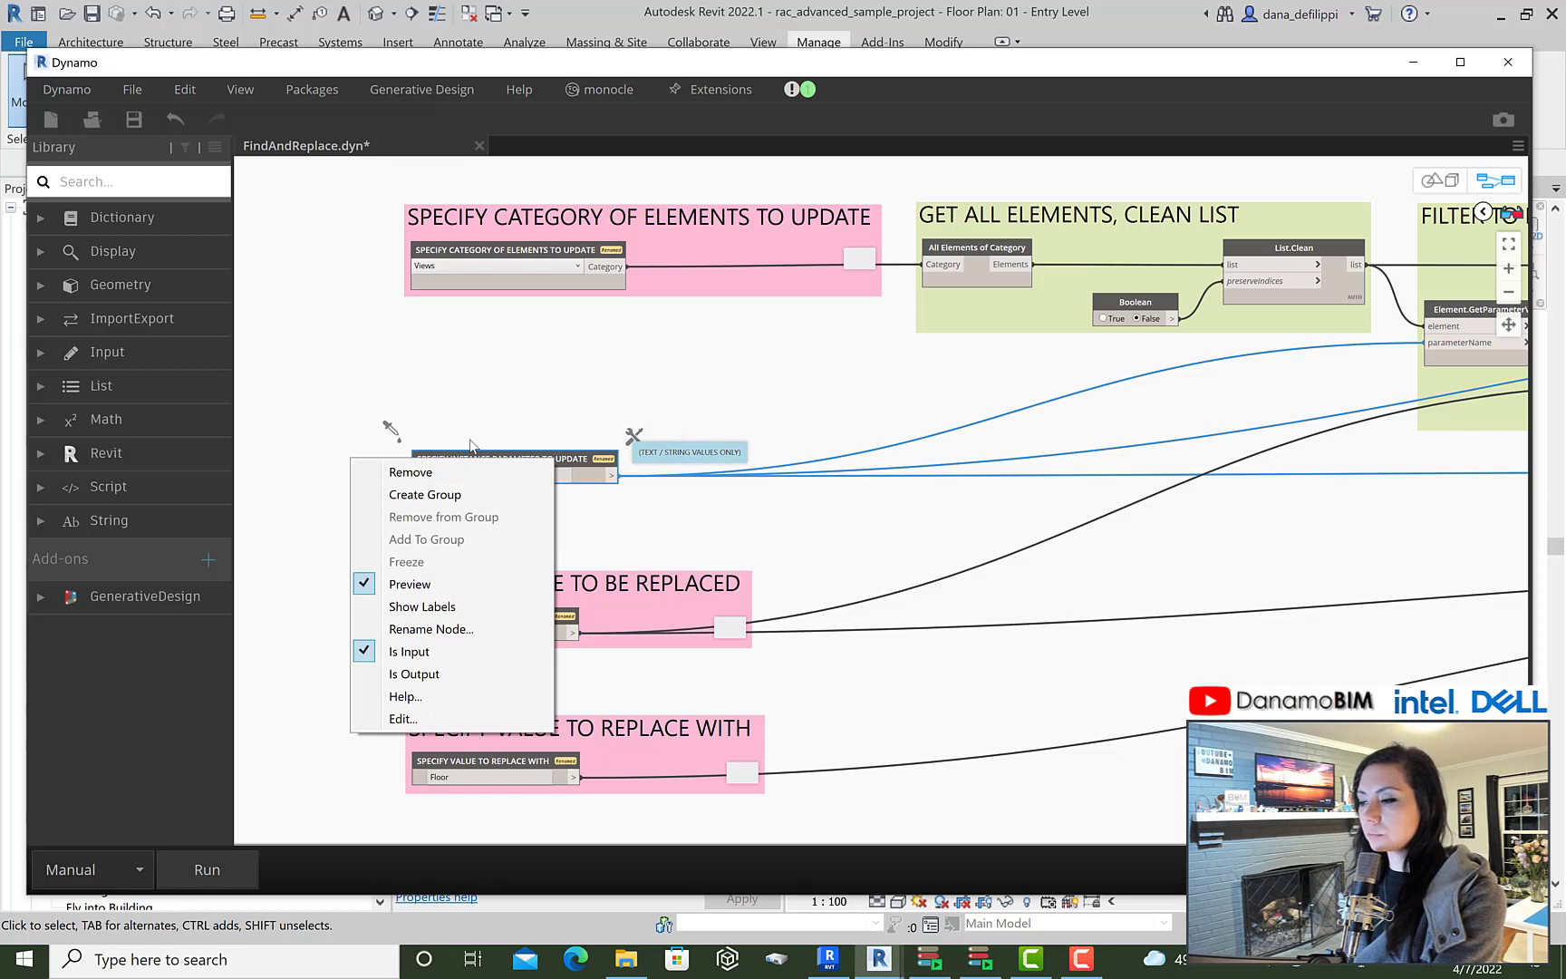
pyautogui.click(425, 494)
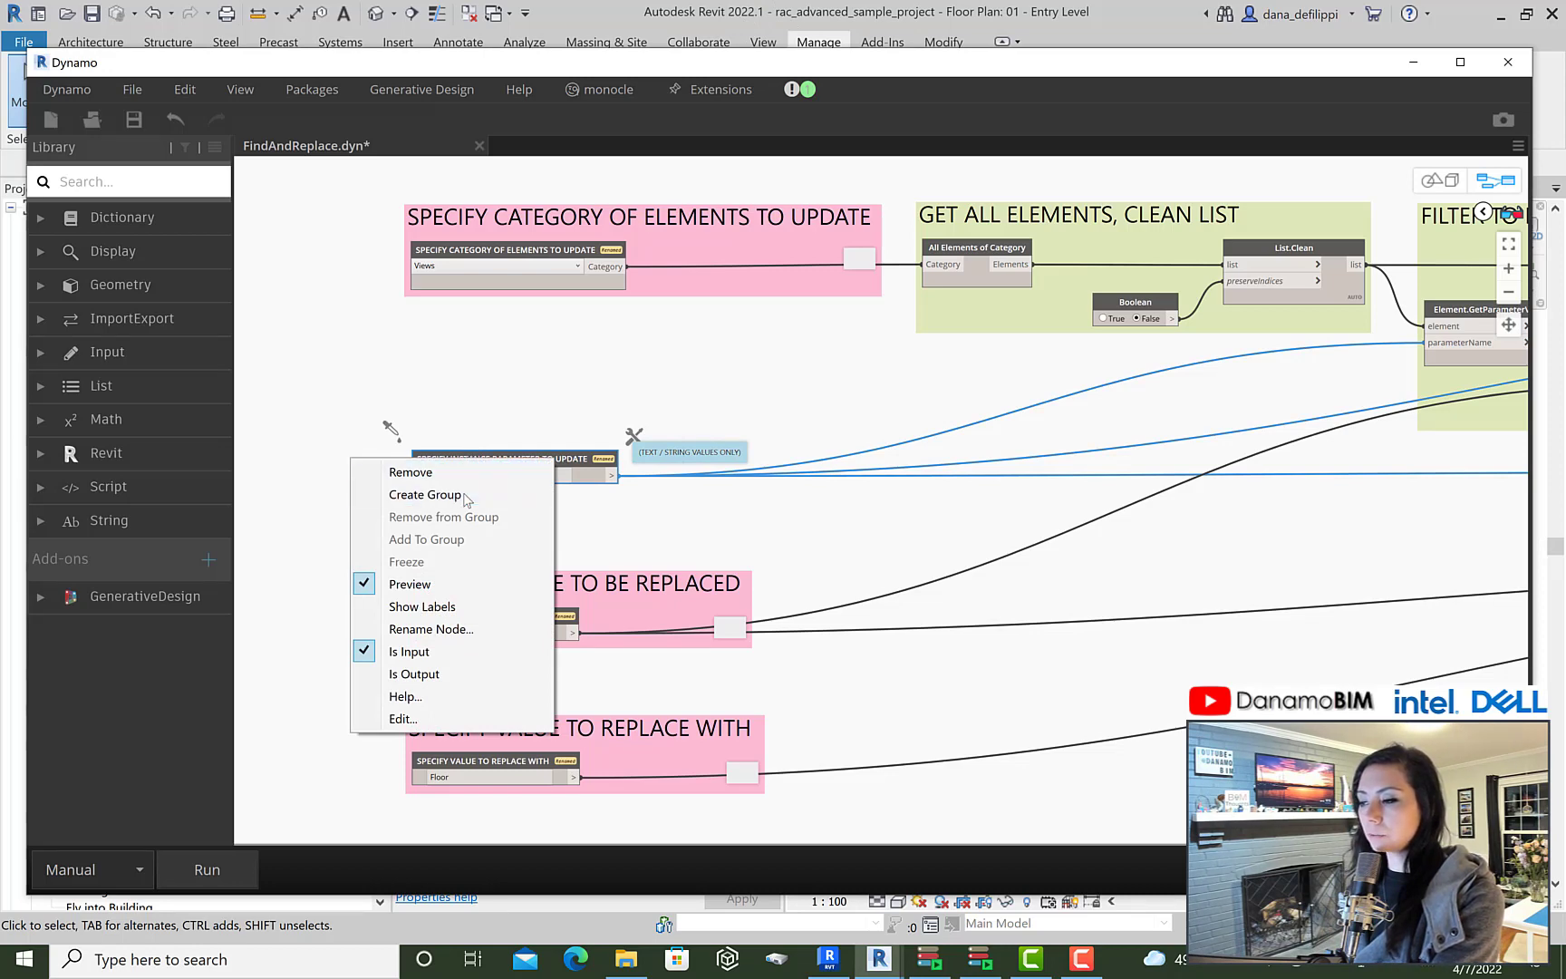
pyautogui.rightClick(417, 412)
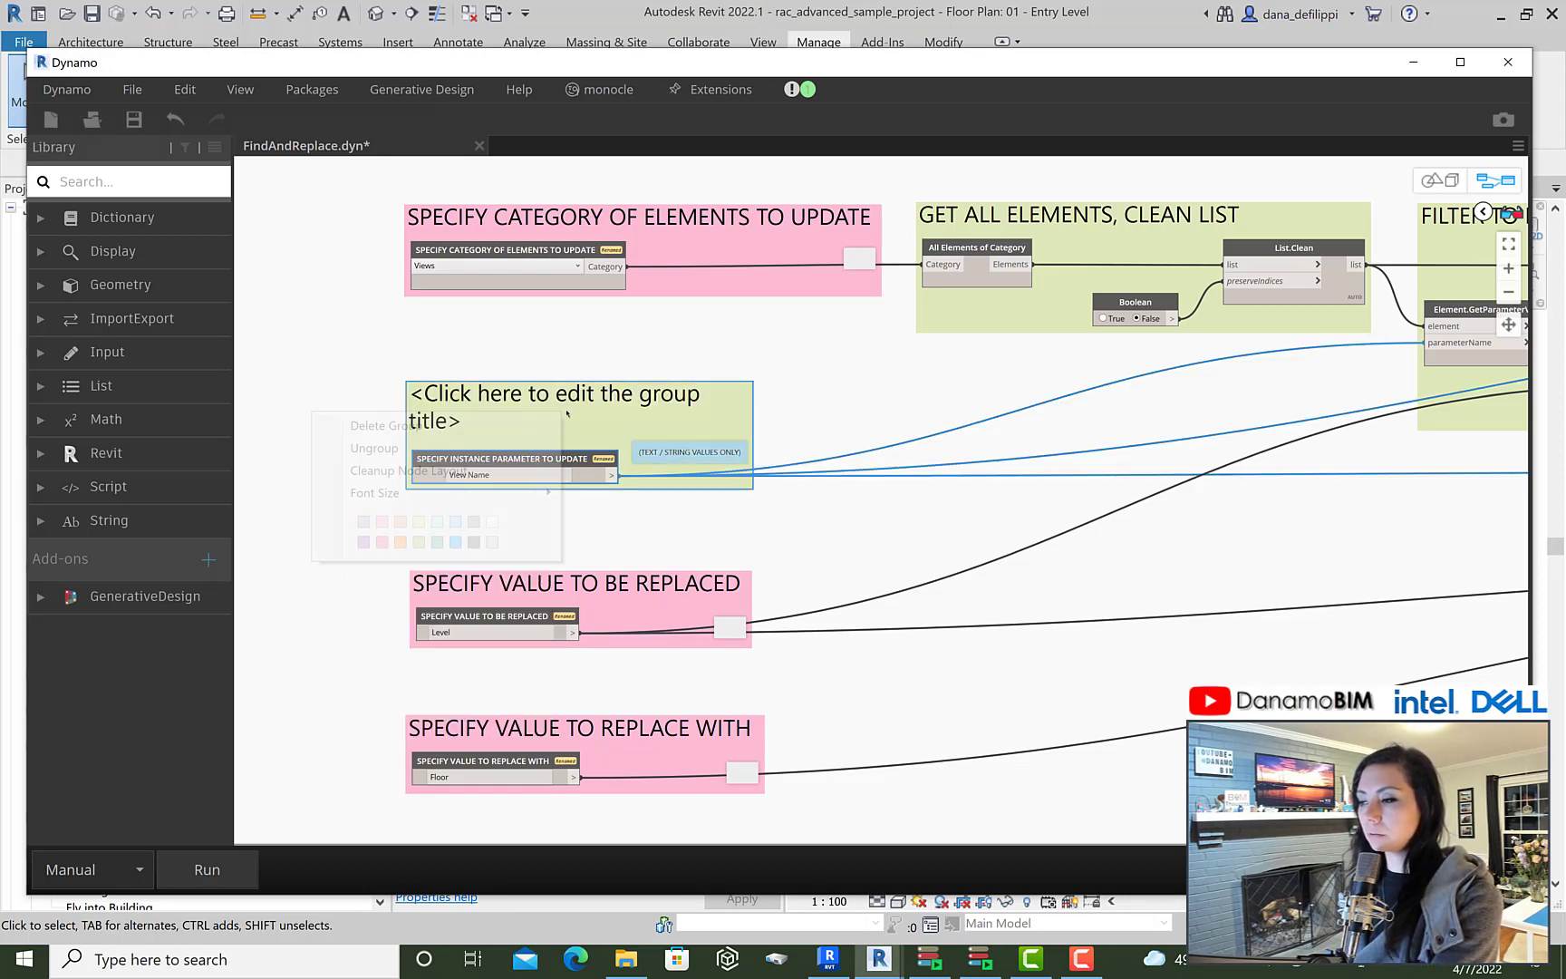
pyautogui.click(380, 542)
# Step: Title the group with the input's name plus '(TEXT / STRING VALUE ONLY)' on a second line
pyautogui.doubleClick(533, 460)
pyautogui.hotkey('ctrl', 'c')
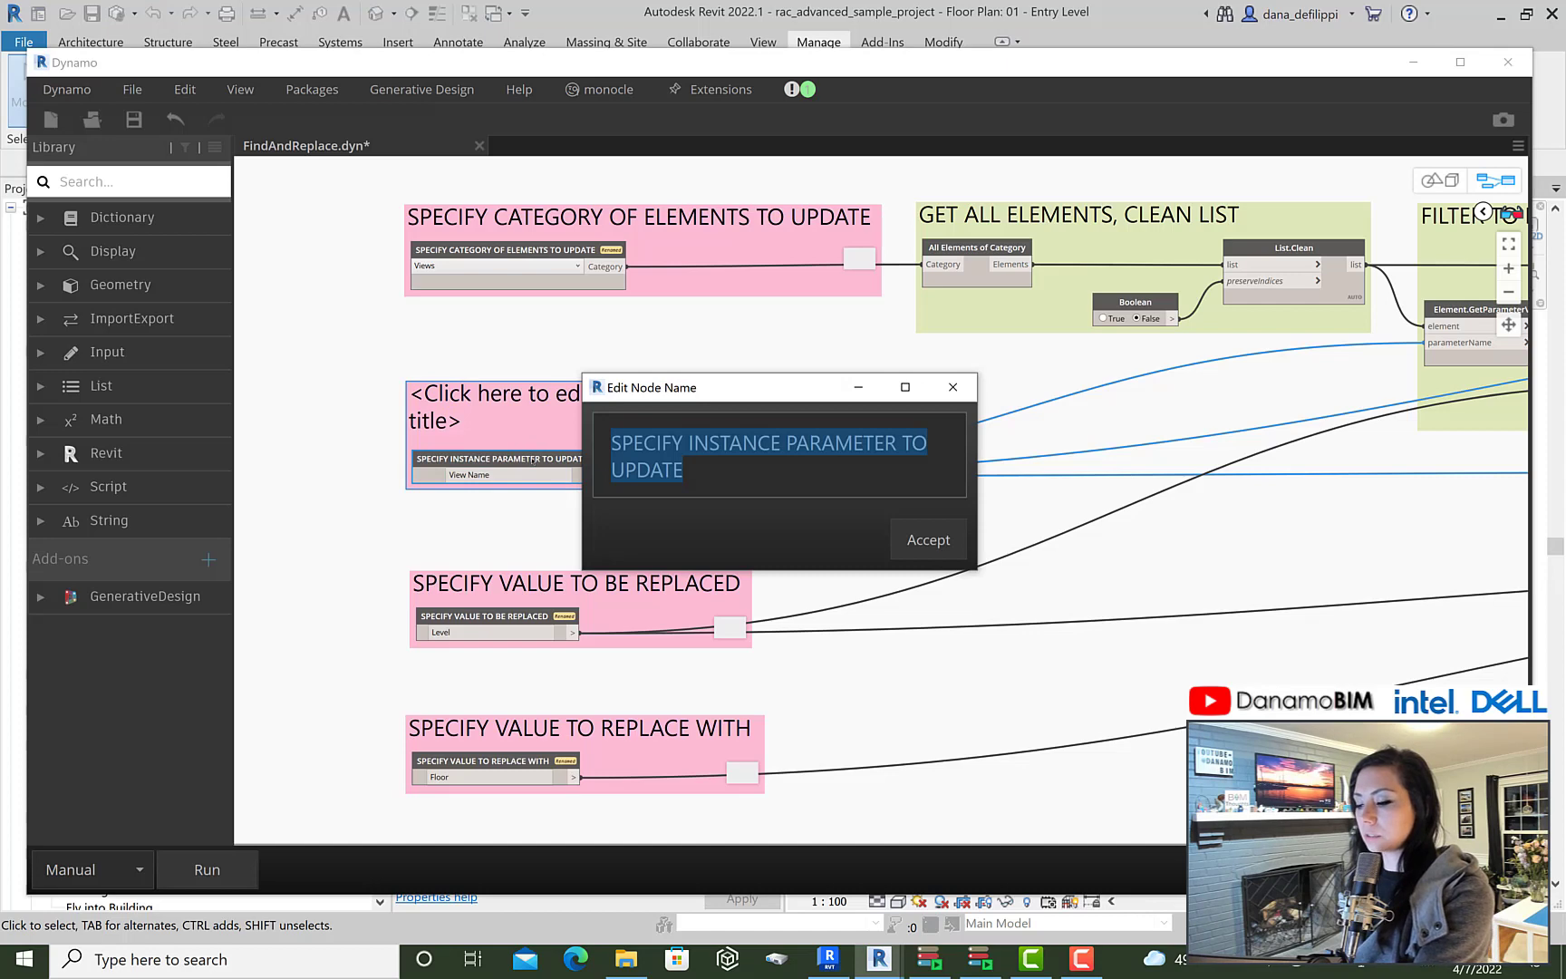
pyautogui.click(953, 387)
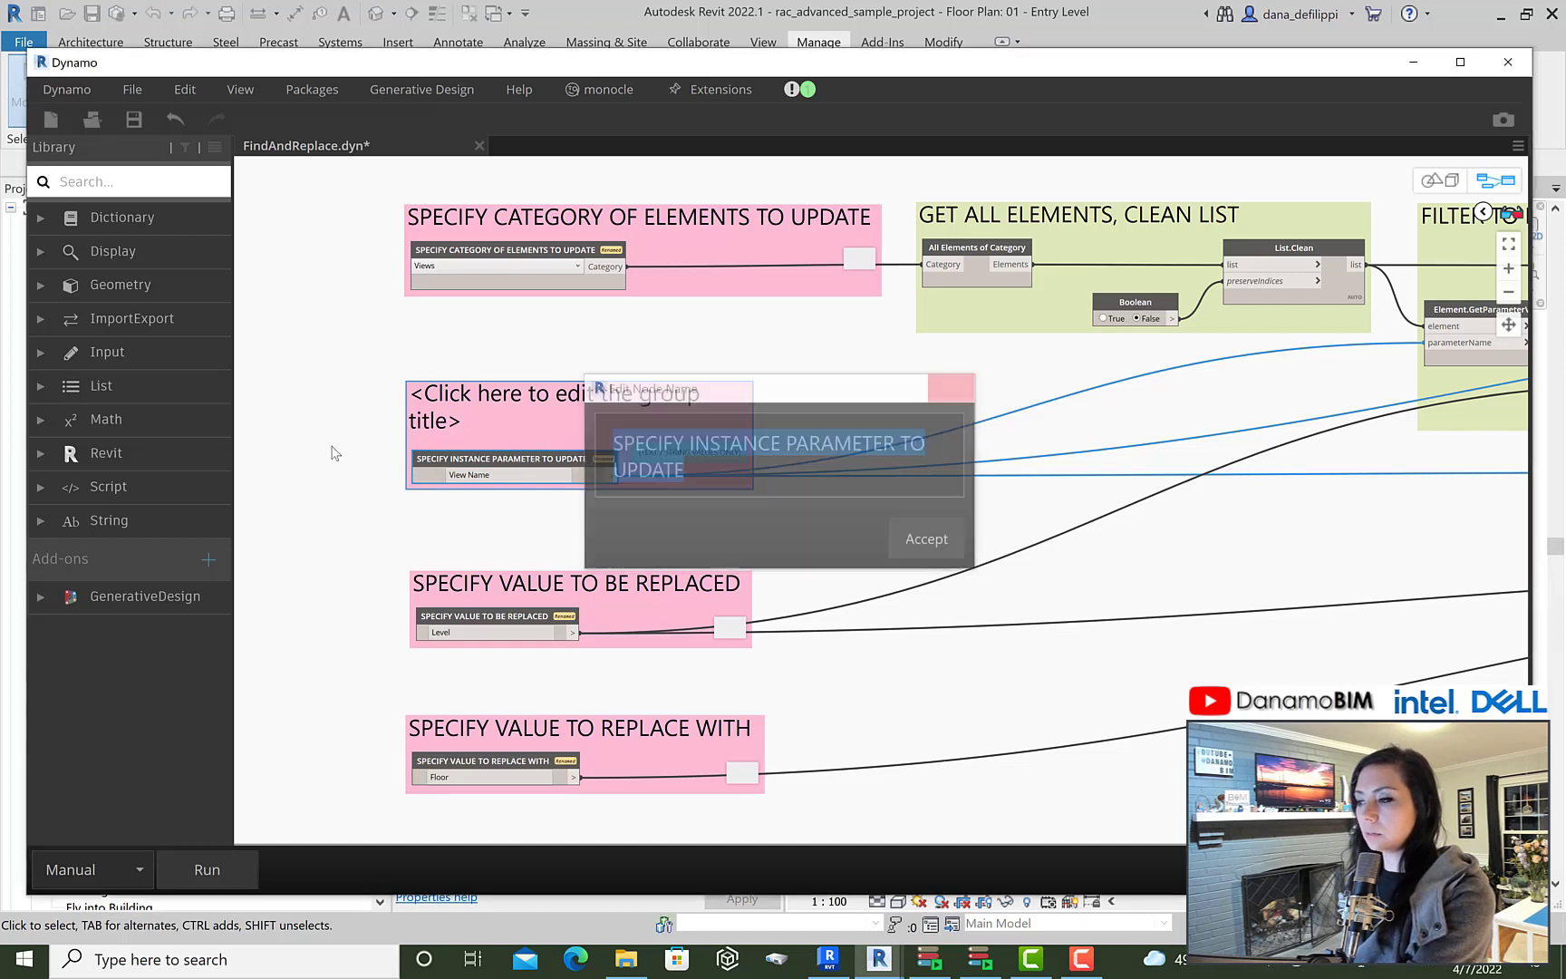
pyautogui.doubleClick(451, 413)
pyautogui.hotkey('ctrl', 'v')
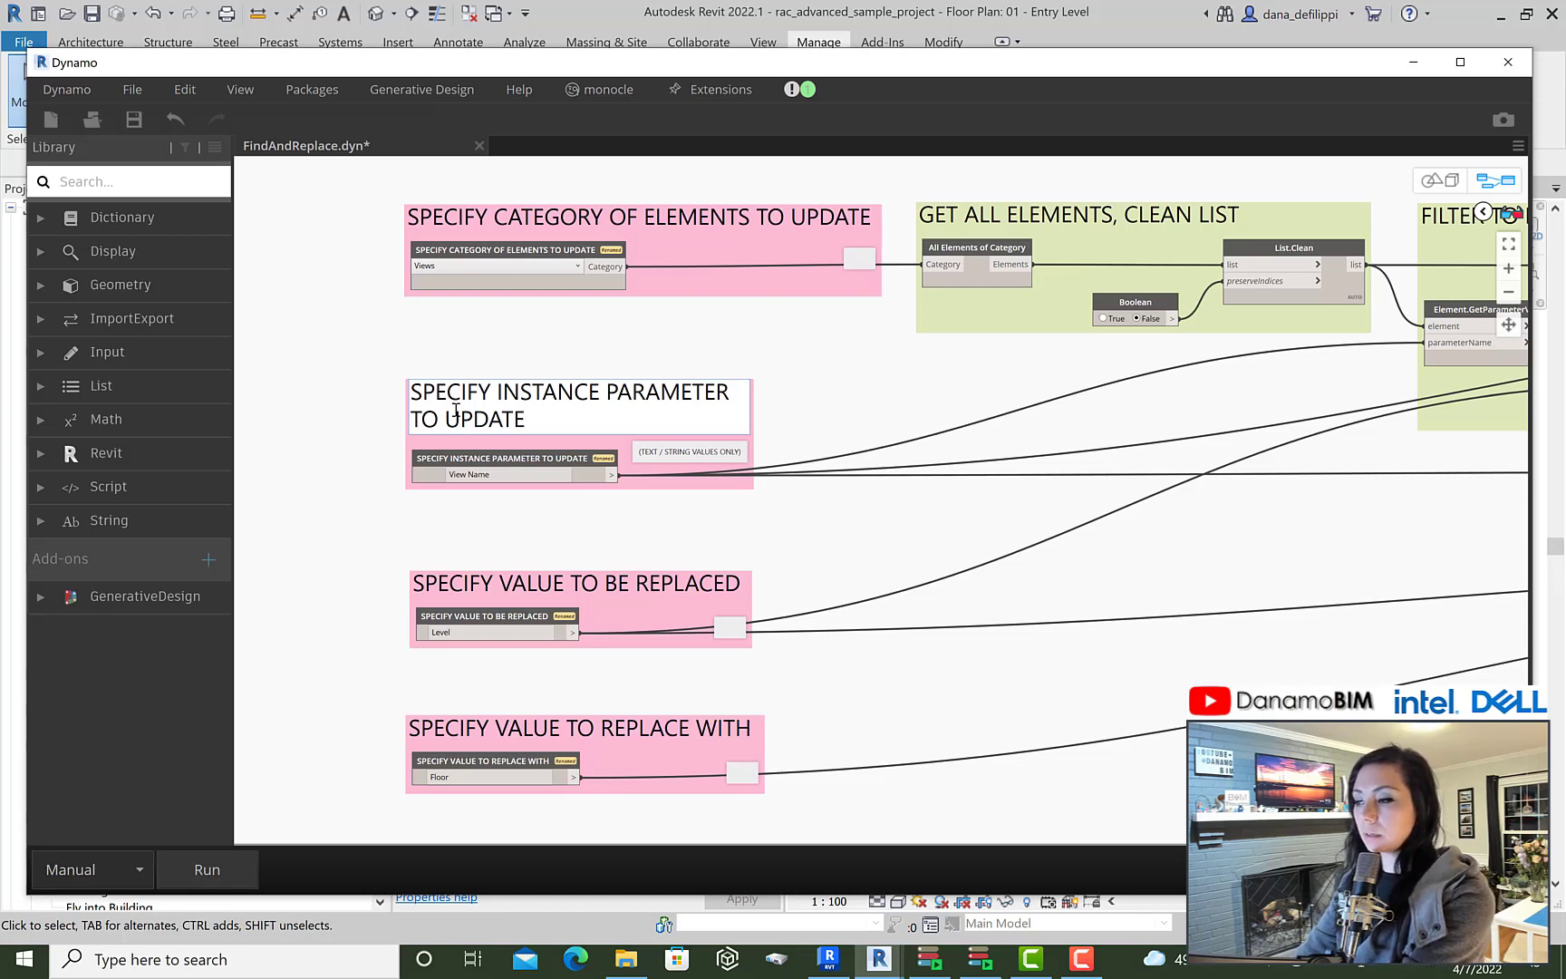
pyautogui.press('Return')
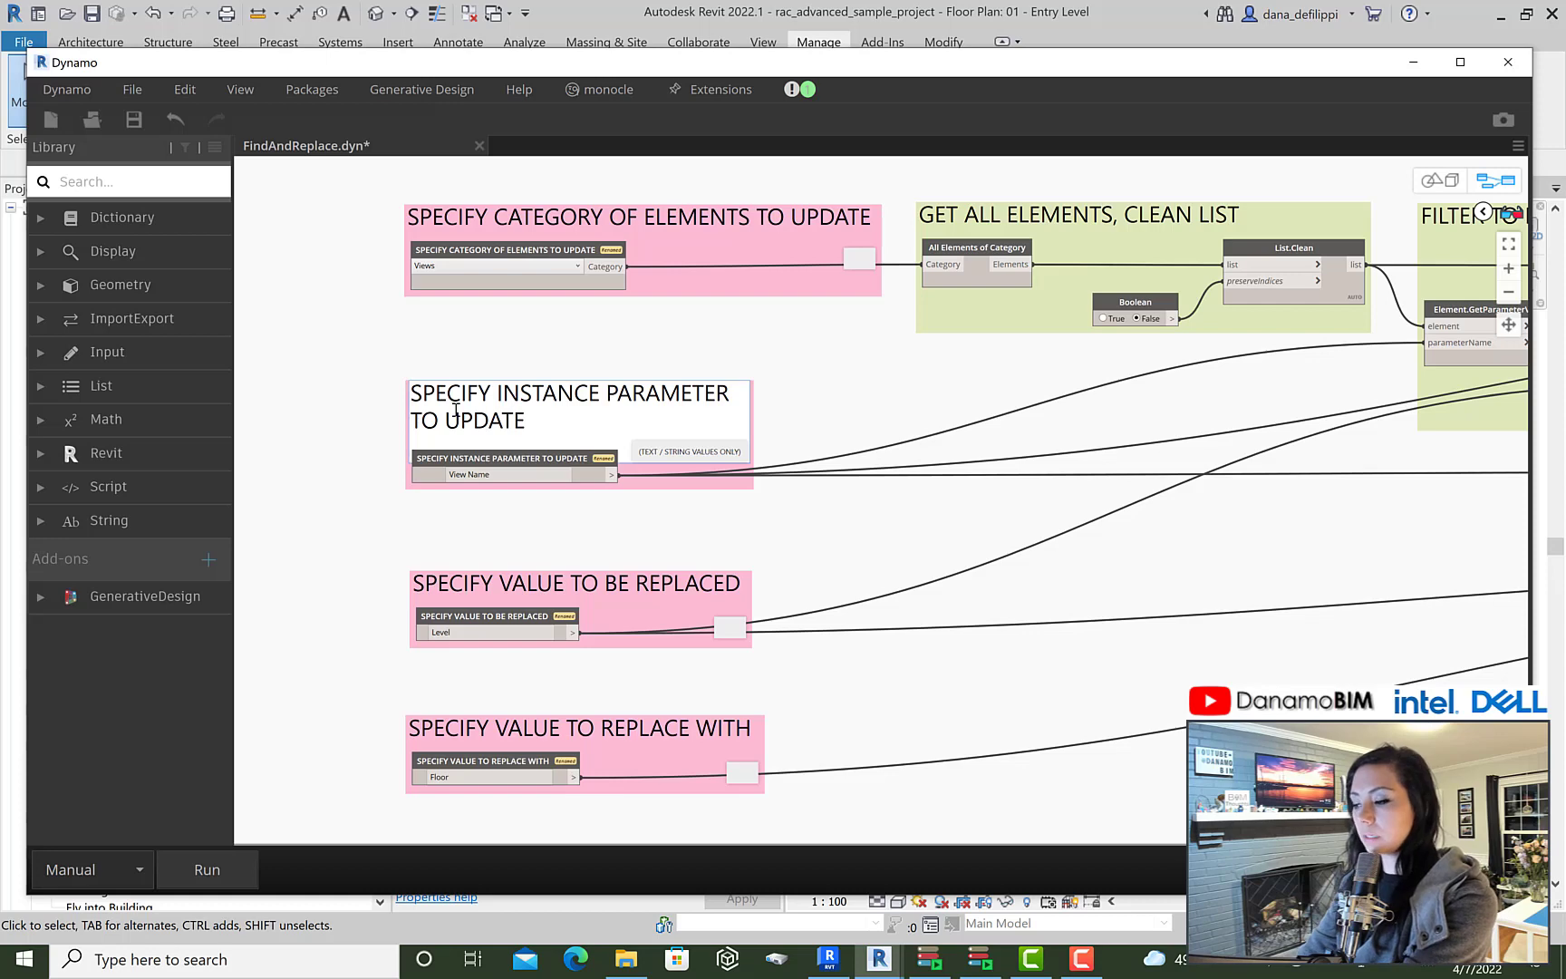
pyautogui.write('(TEXT')
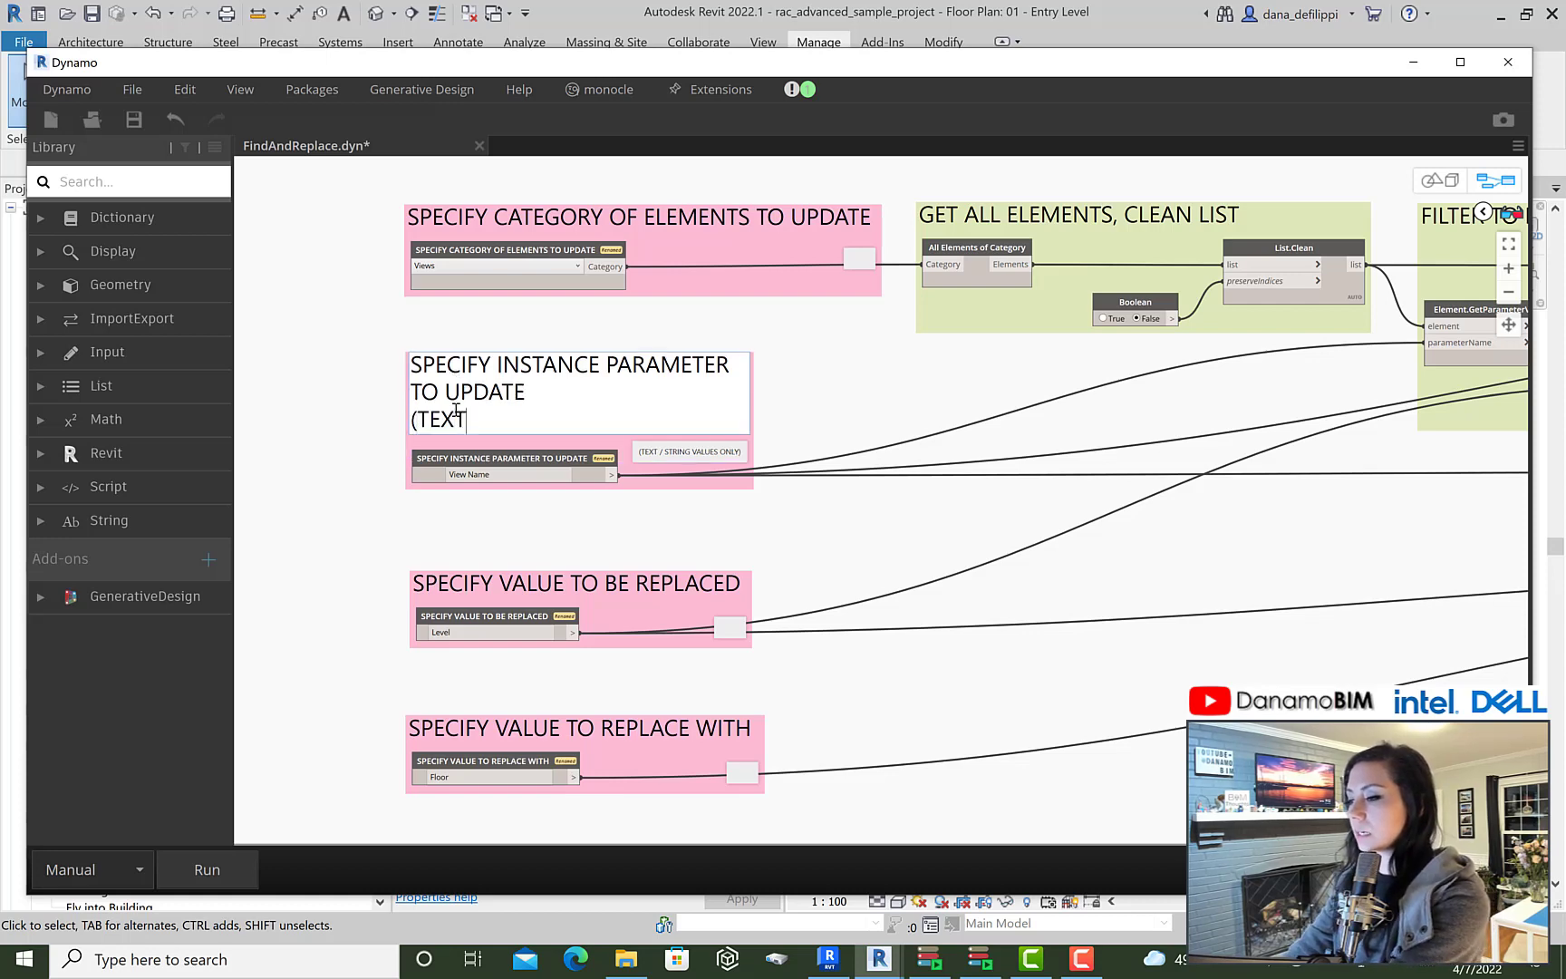
pyautogui.write(' / ')
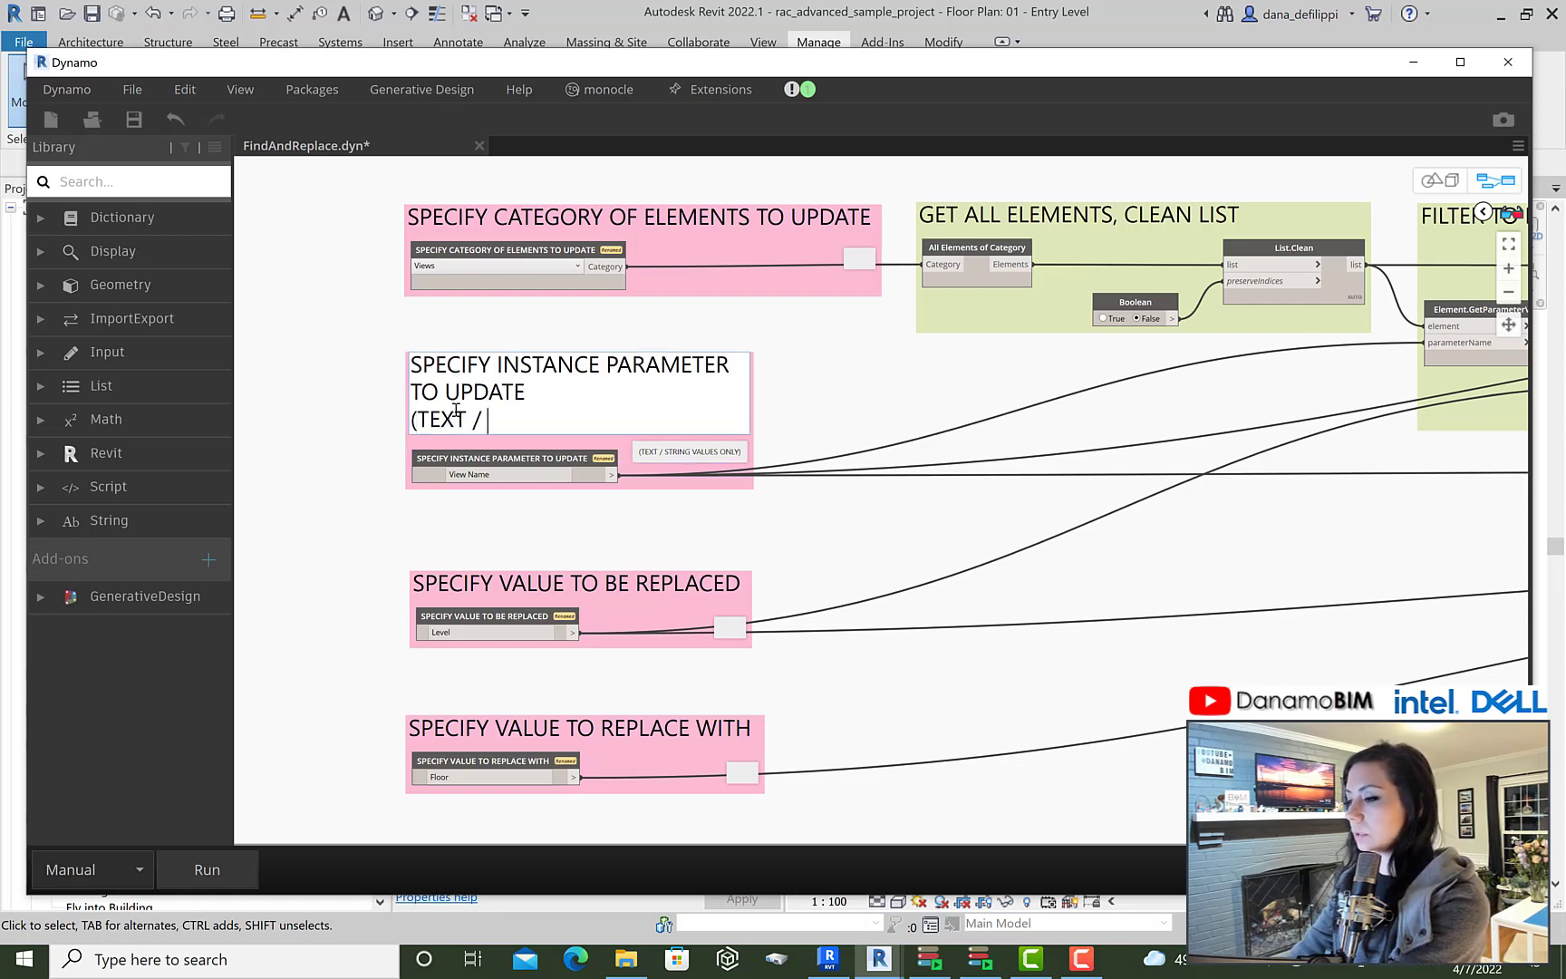
pyautogui.write('STRING V')
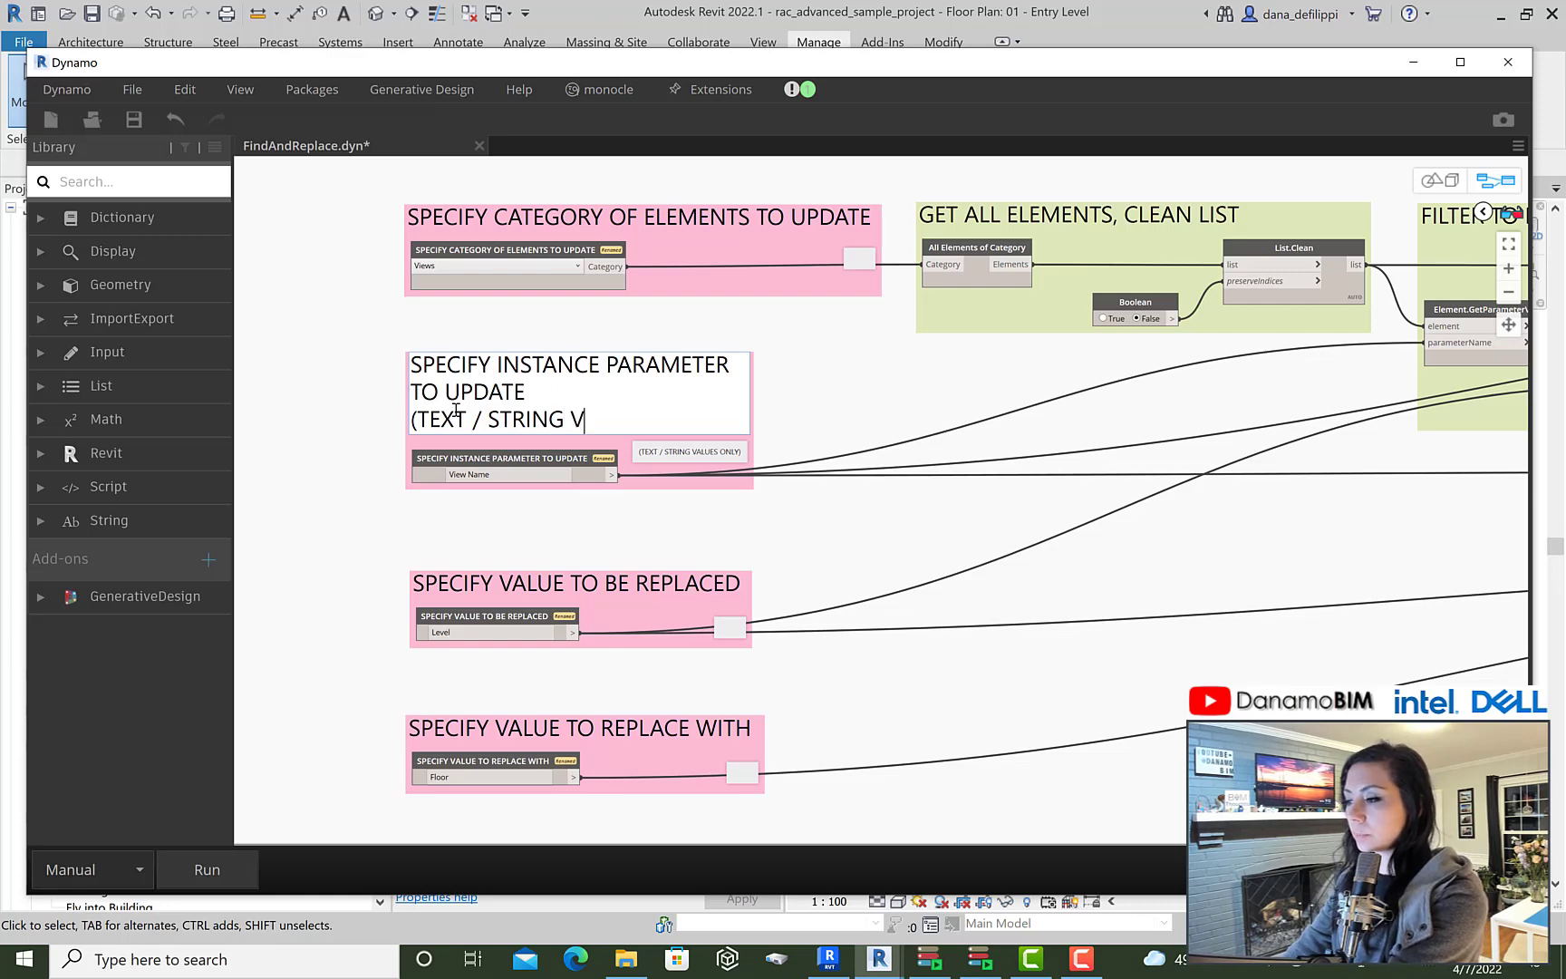
pyautogui.write('ALUE ONLY)')
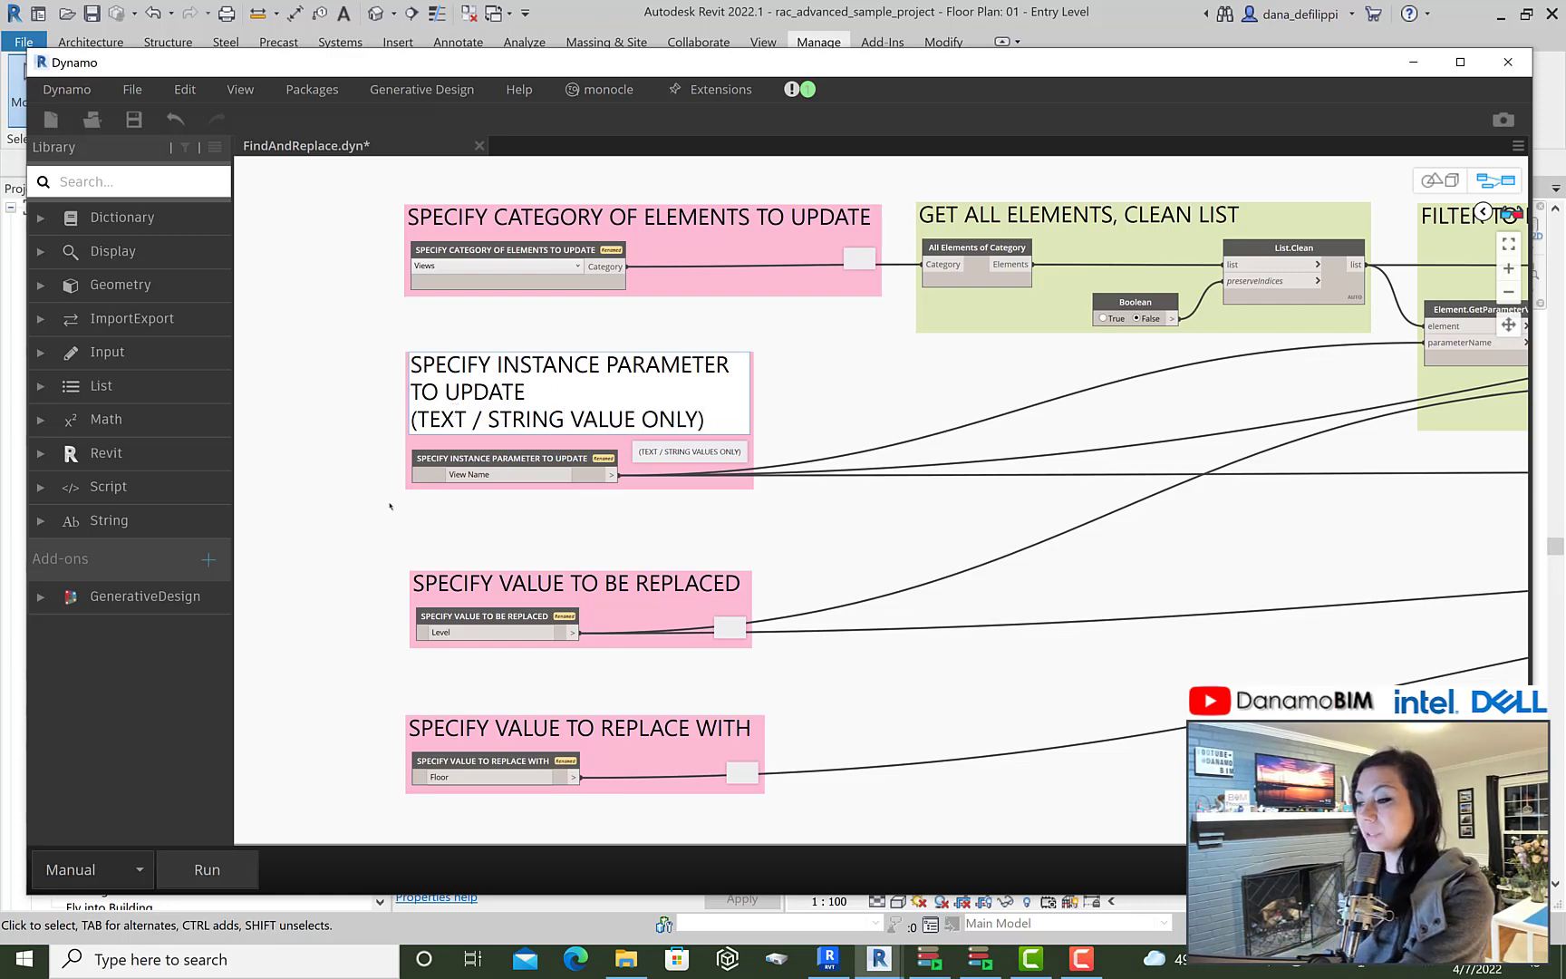
pyautogui.hotkey('ctrl', 'a')
pyautogui.hotkey('ctrl', 'c')
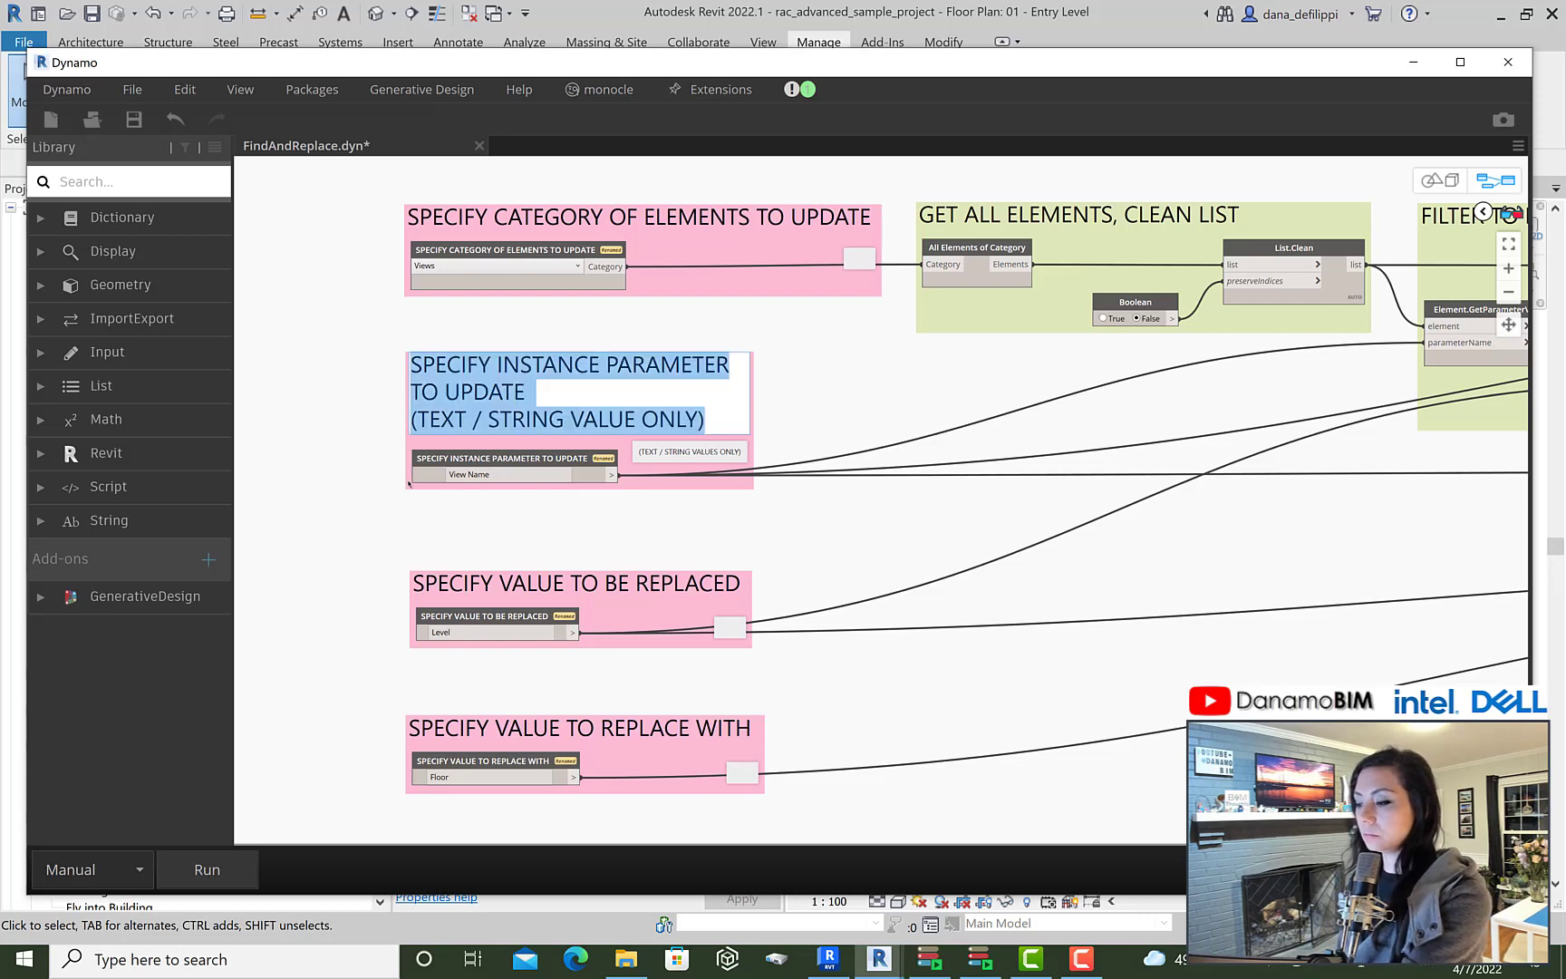
# Step: Rename the input node to the copied group title, keeping it marked as an input
pyautogui.doubleClick(518, 459)
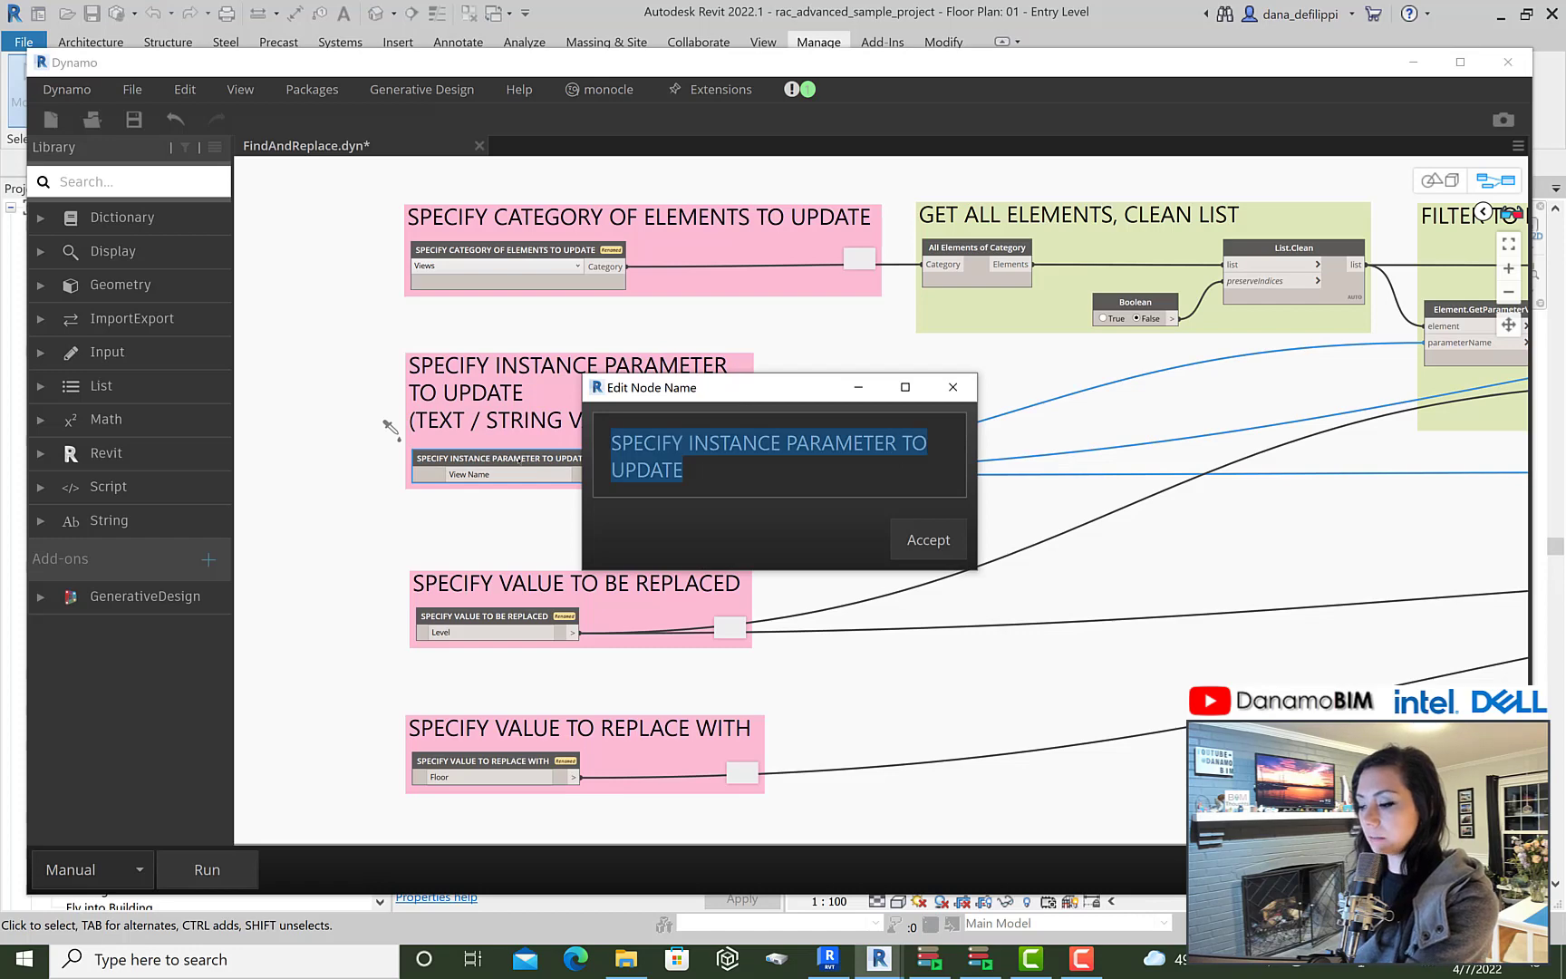
pyautogui.hotkey('ctrl', 'v')
pyautogui.click(936, 546)
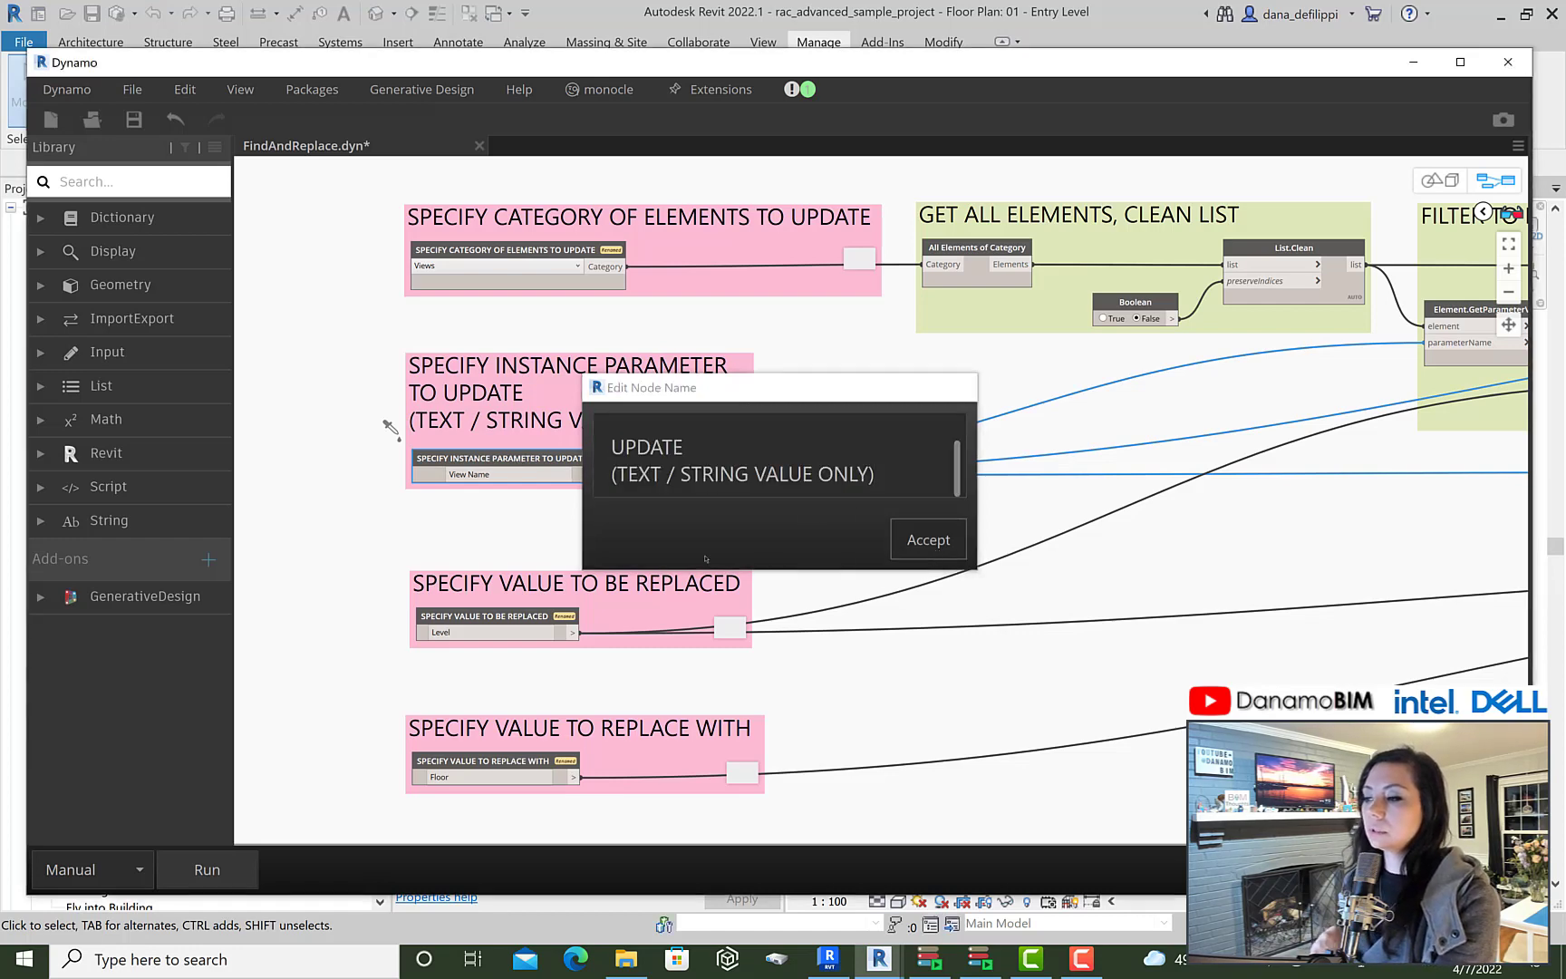
pyautogui.rightClick(506, 457)
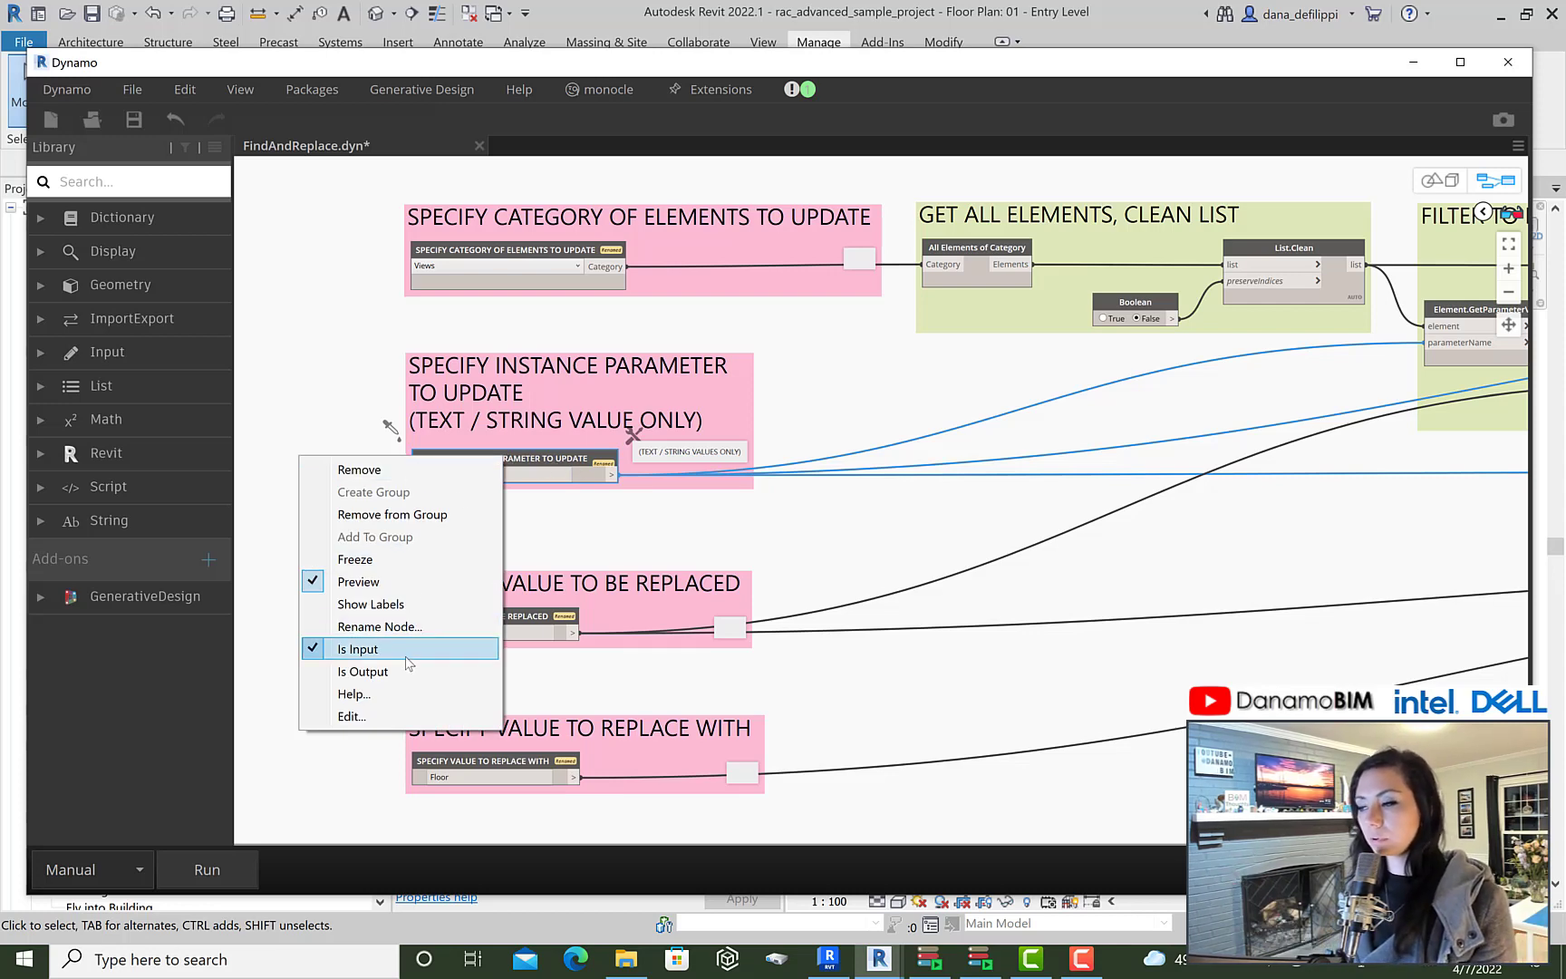
pyautogui.click(711, 517)
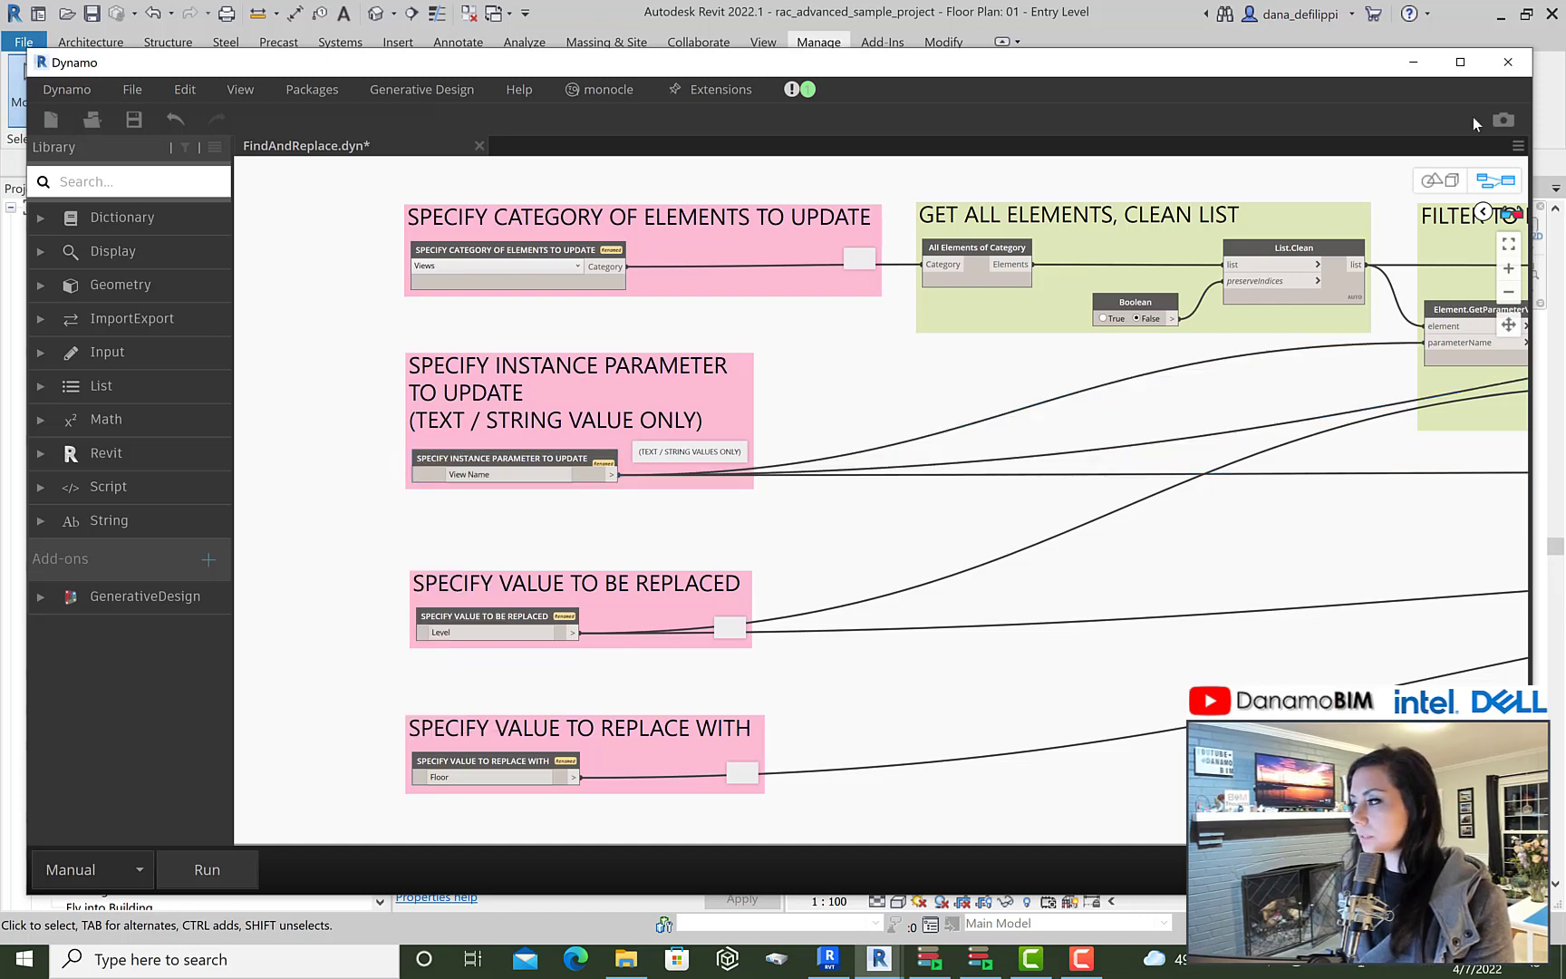
# Step: Close Dynamo without saving and show the FindAndReplace inputs in Dynamo Player
pyautogui.click(1512, 65)
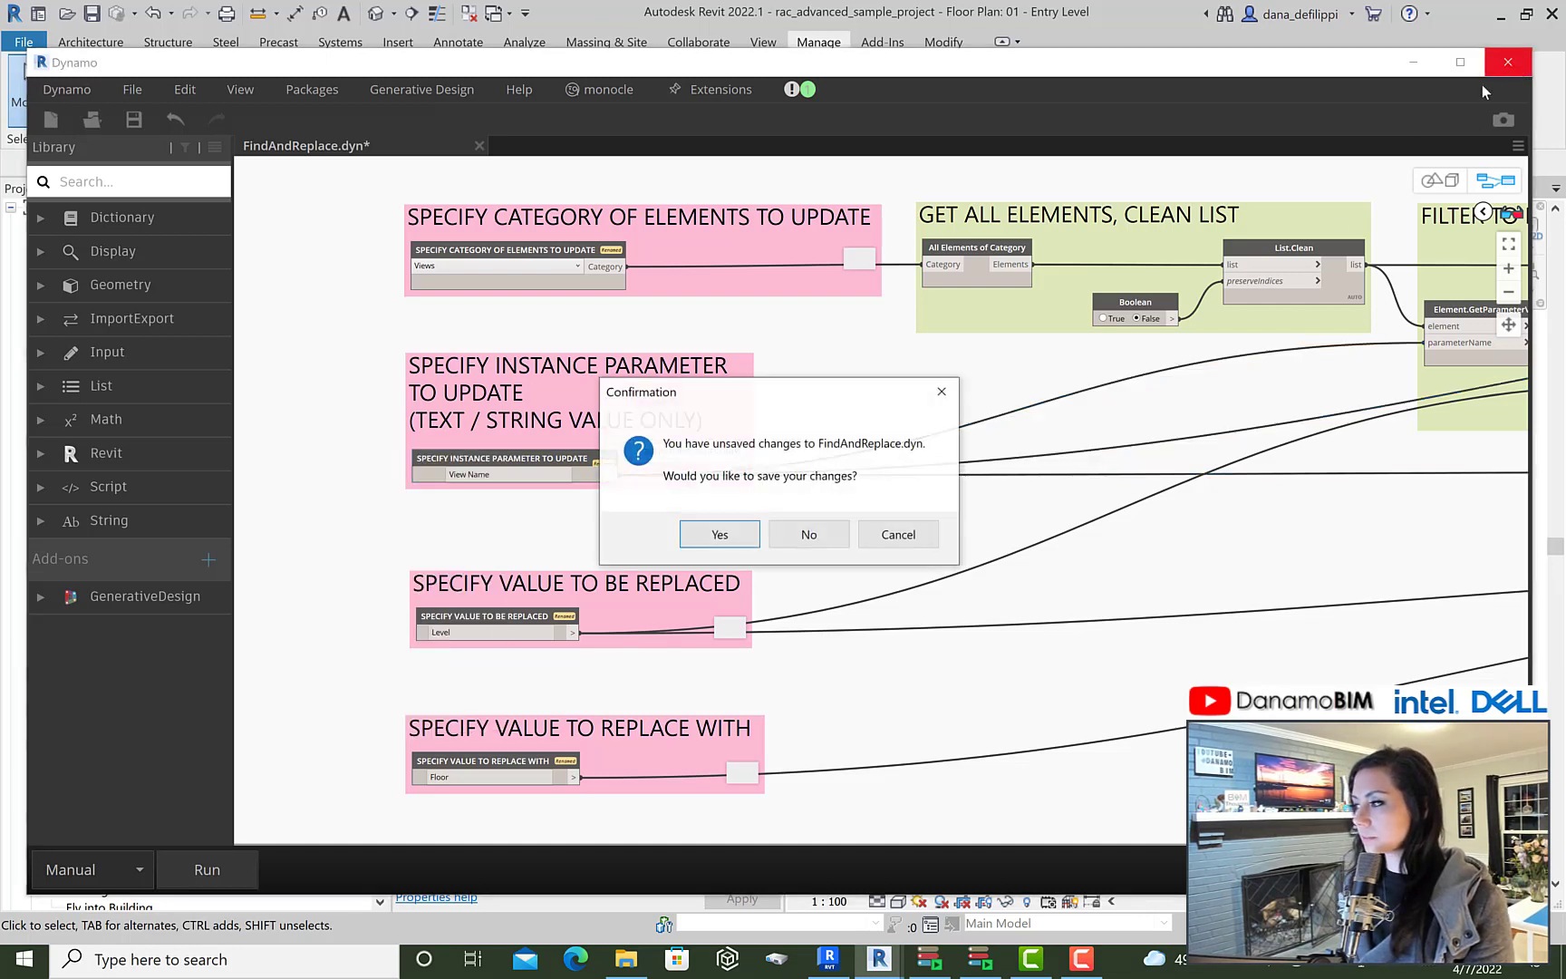
pyautogui.click(810, 534)
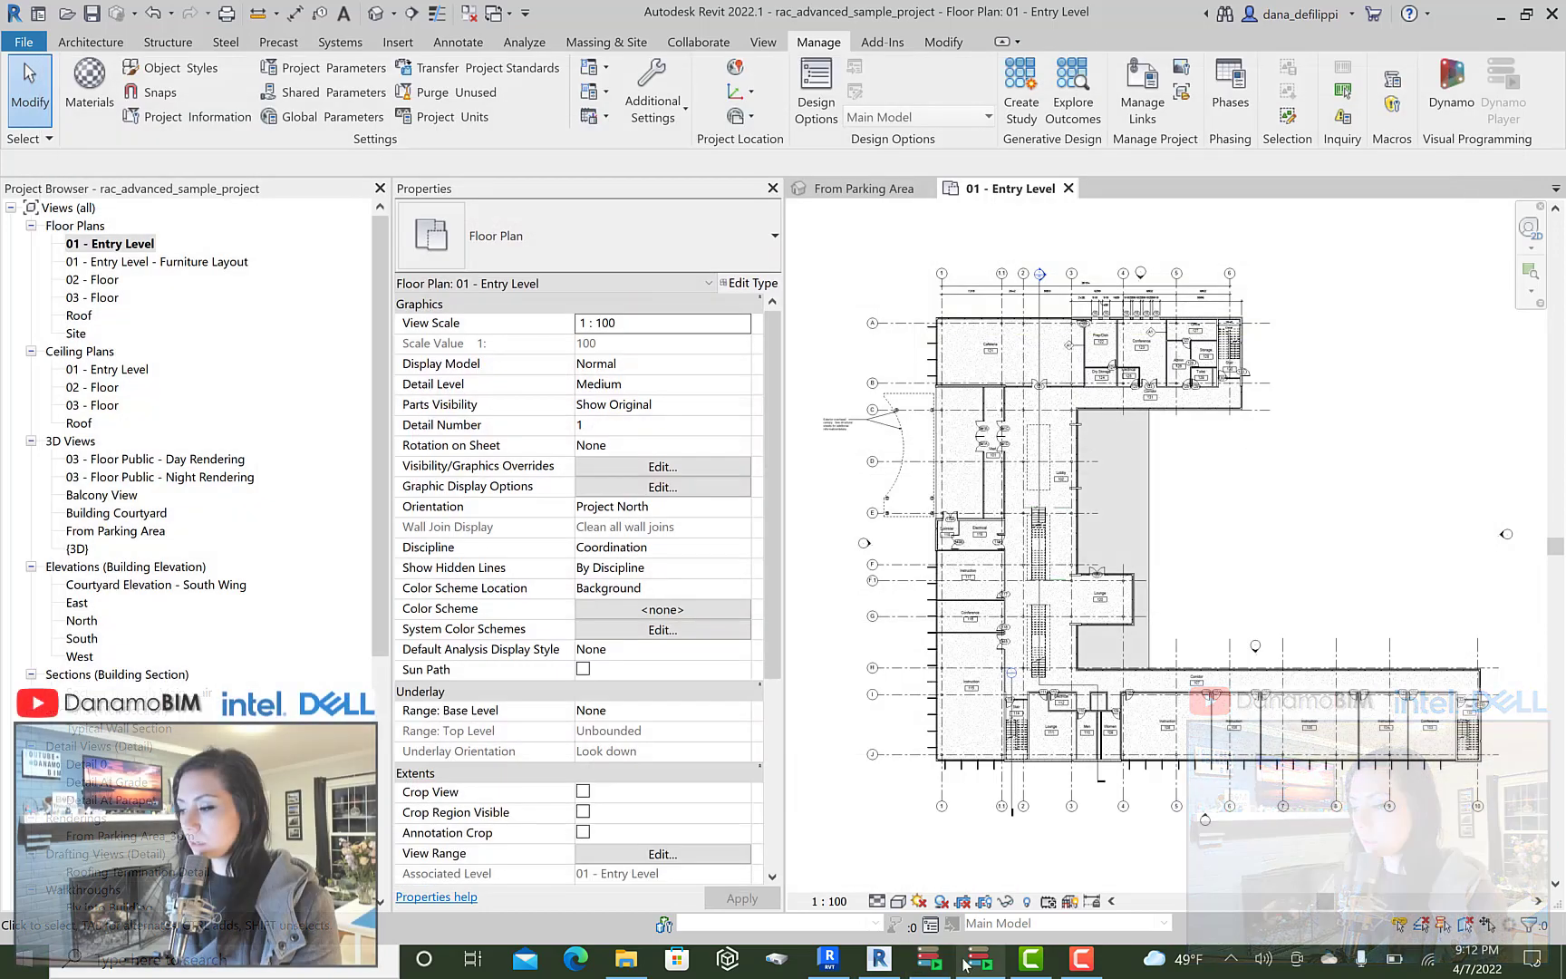
pyautogui.click(972, 963)
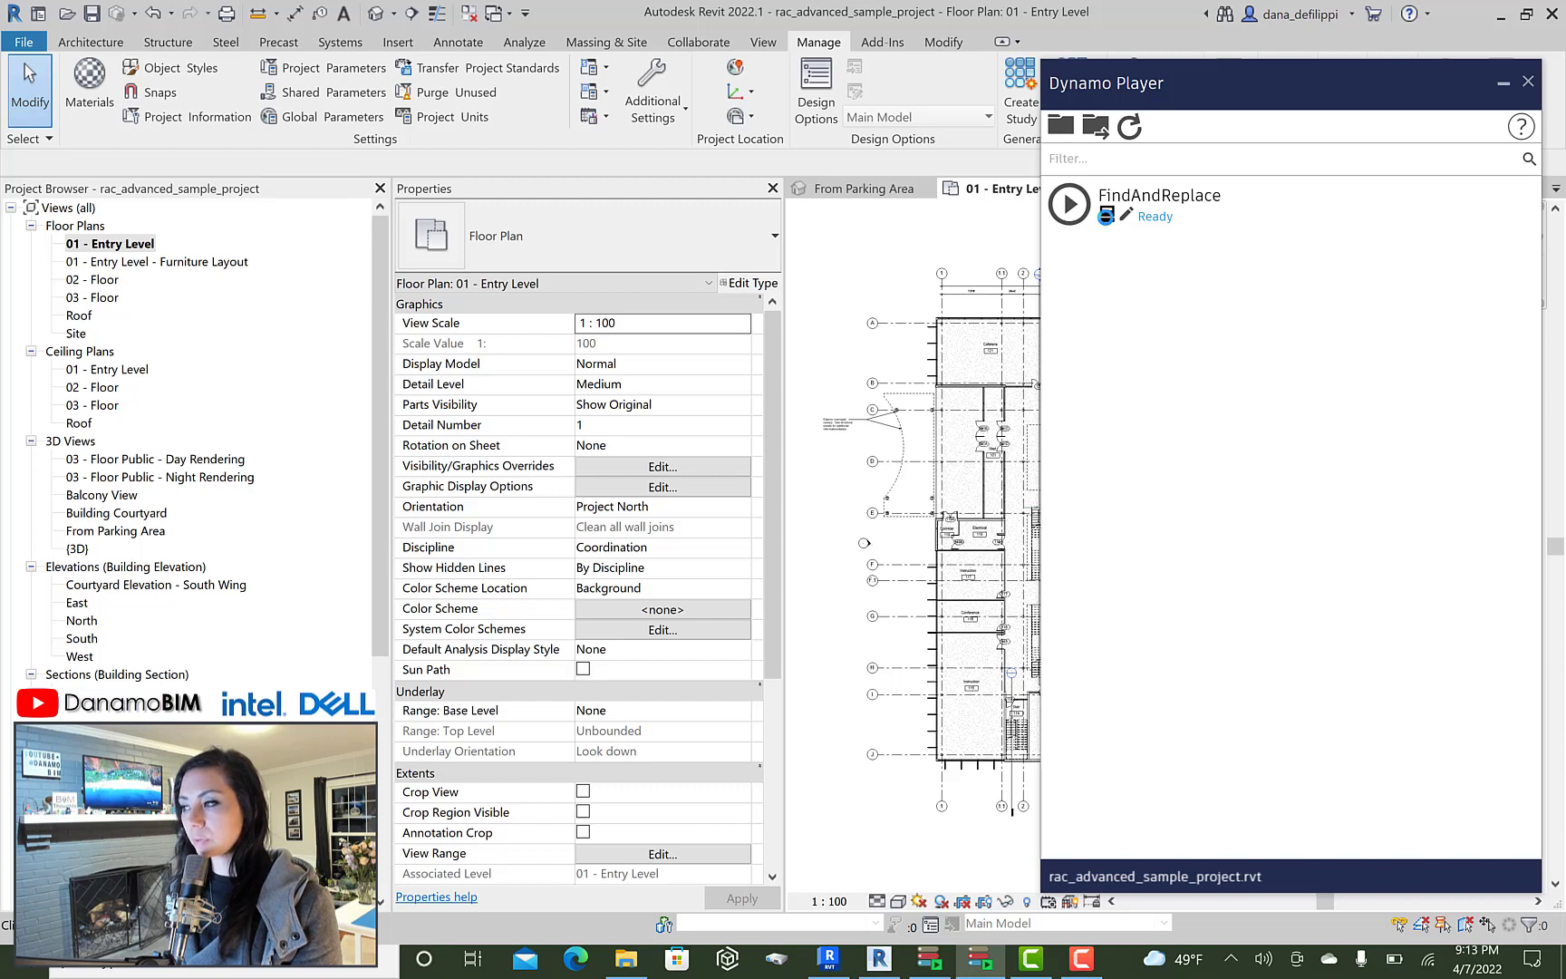
pyautogui.click(1106, 215)
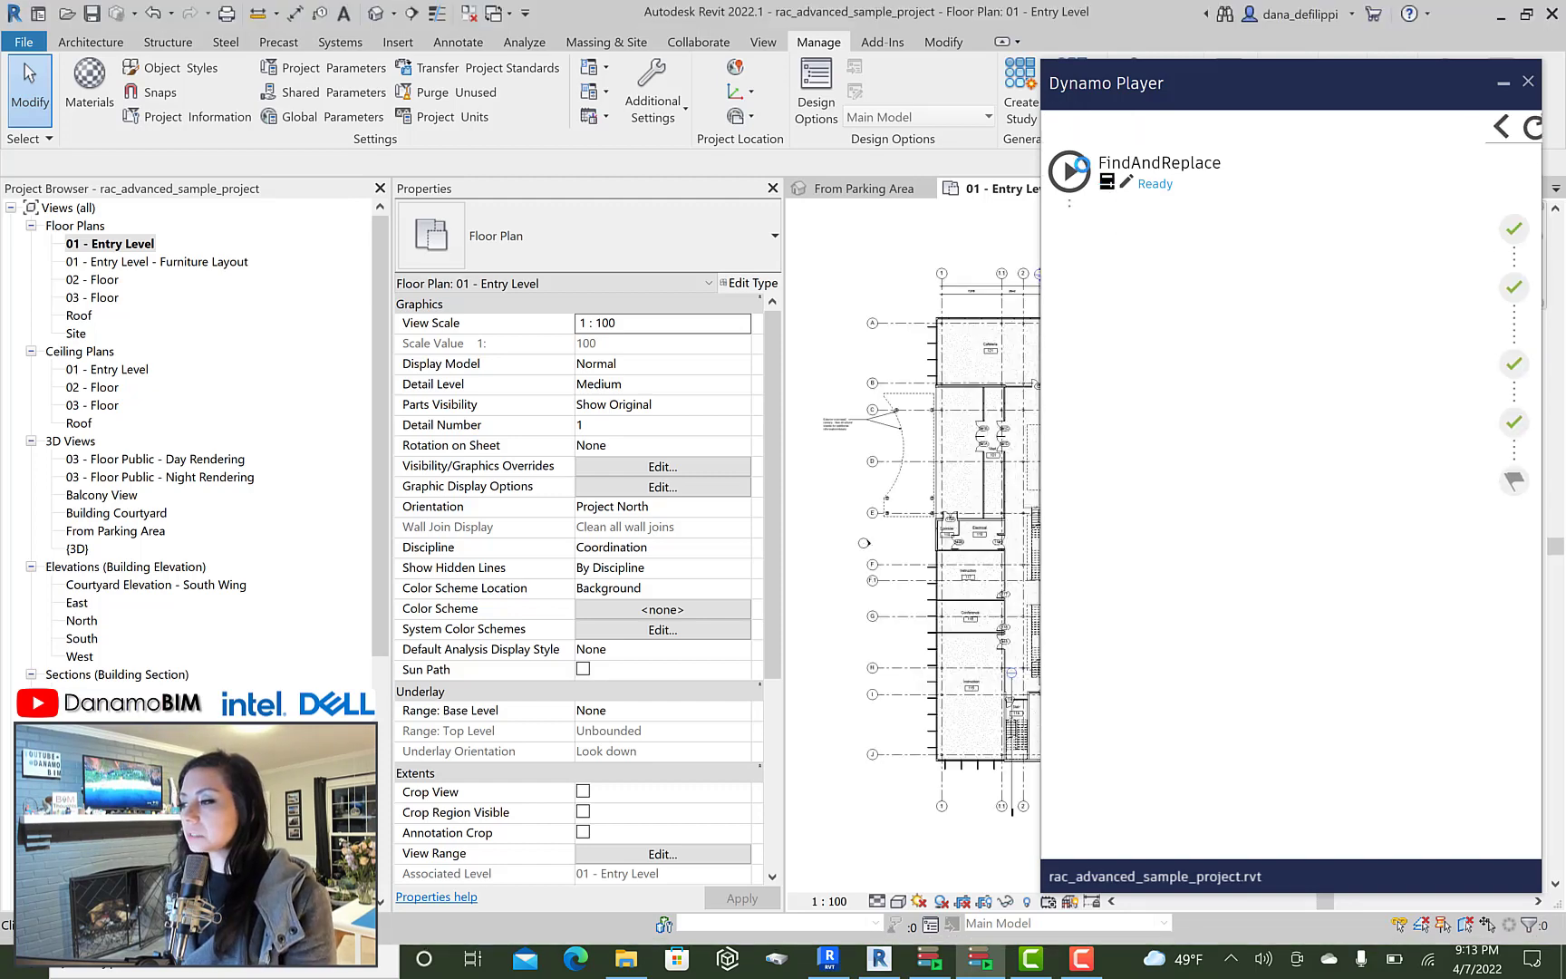
# Step: Run FindAndReplace replacing Level with Floor, accepting the view rename prompt
pyautogui.moveTo(1097, 299); pyautogui.dragTo(1313, 302)
pyautogui.click(1313, 301)
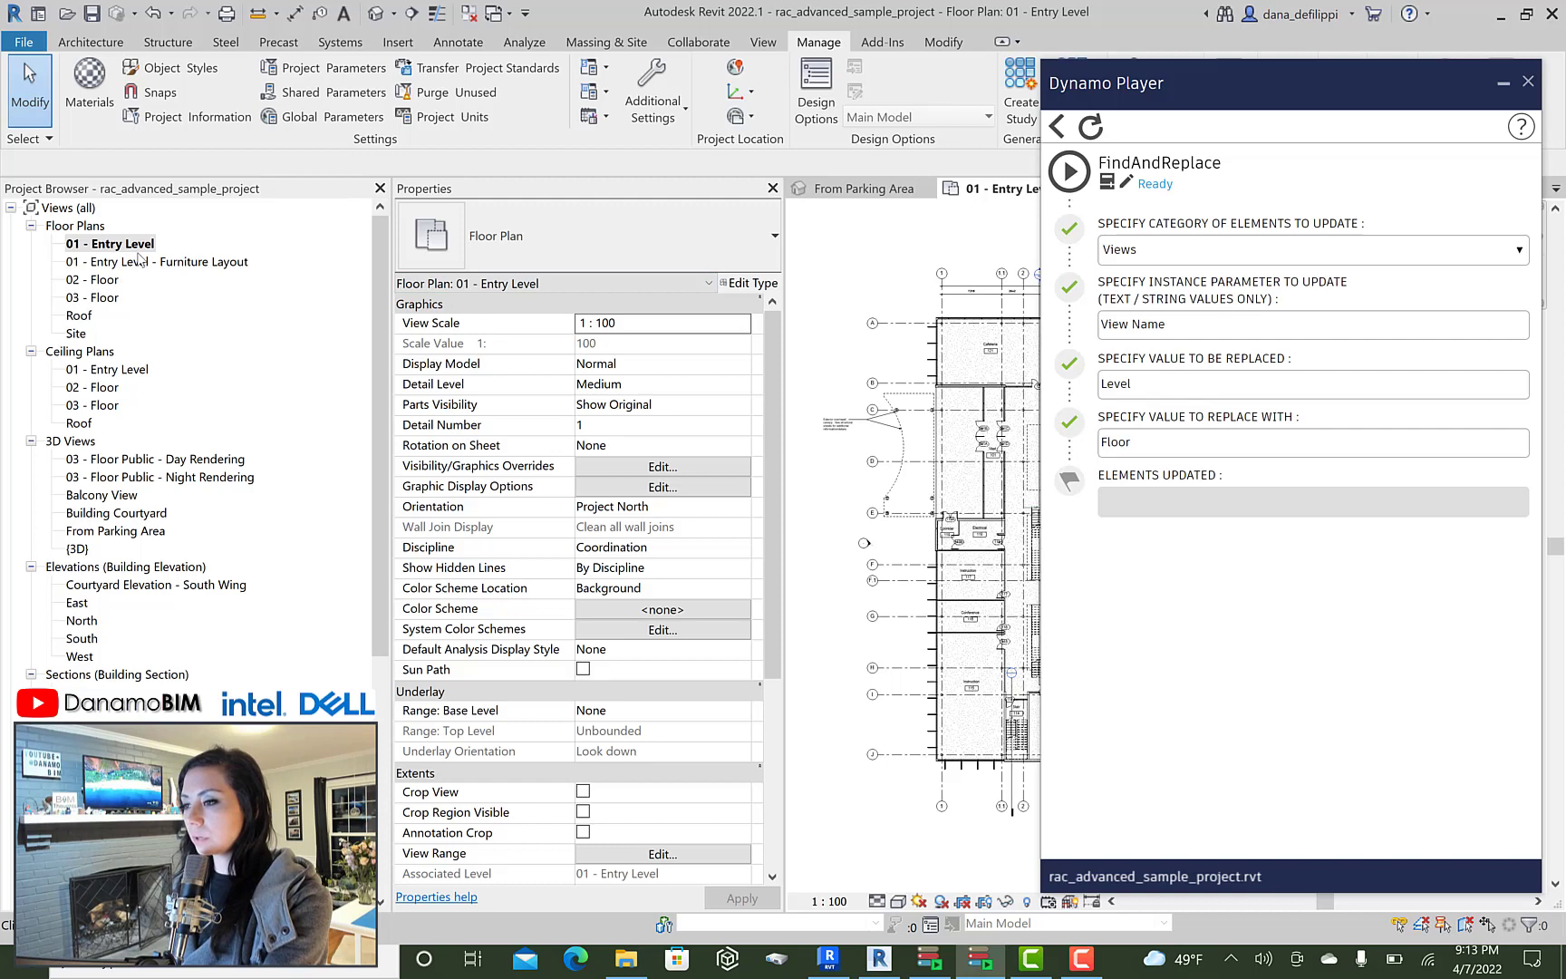
pyautogui.moveTo(1146, 382); pyautogui.dragTo(1098, 384)
pyautogui.click(1173, 442)
pyautogui.click(1070, 171)
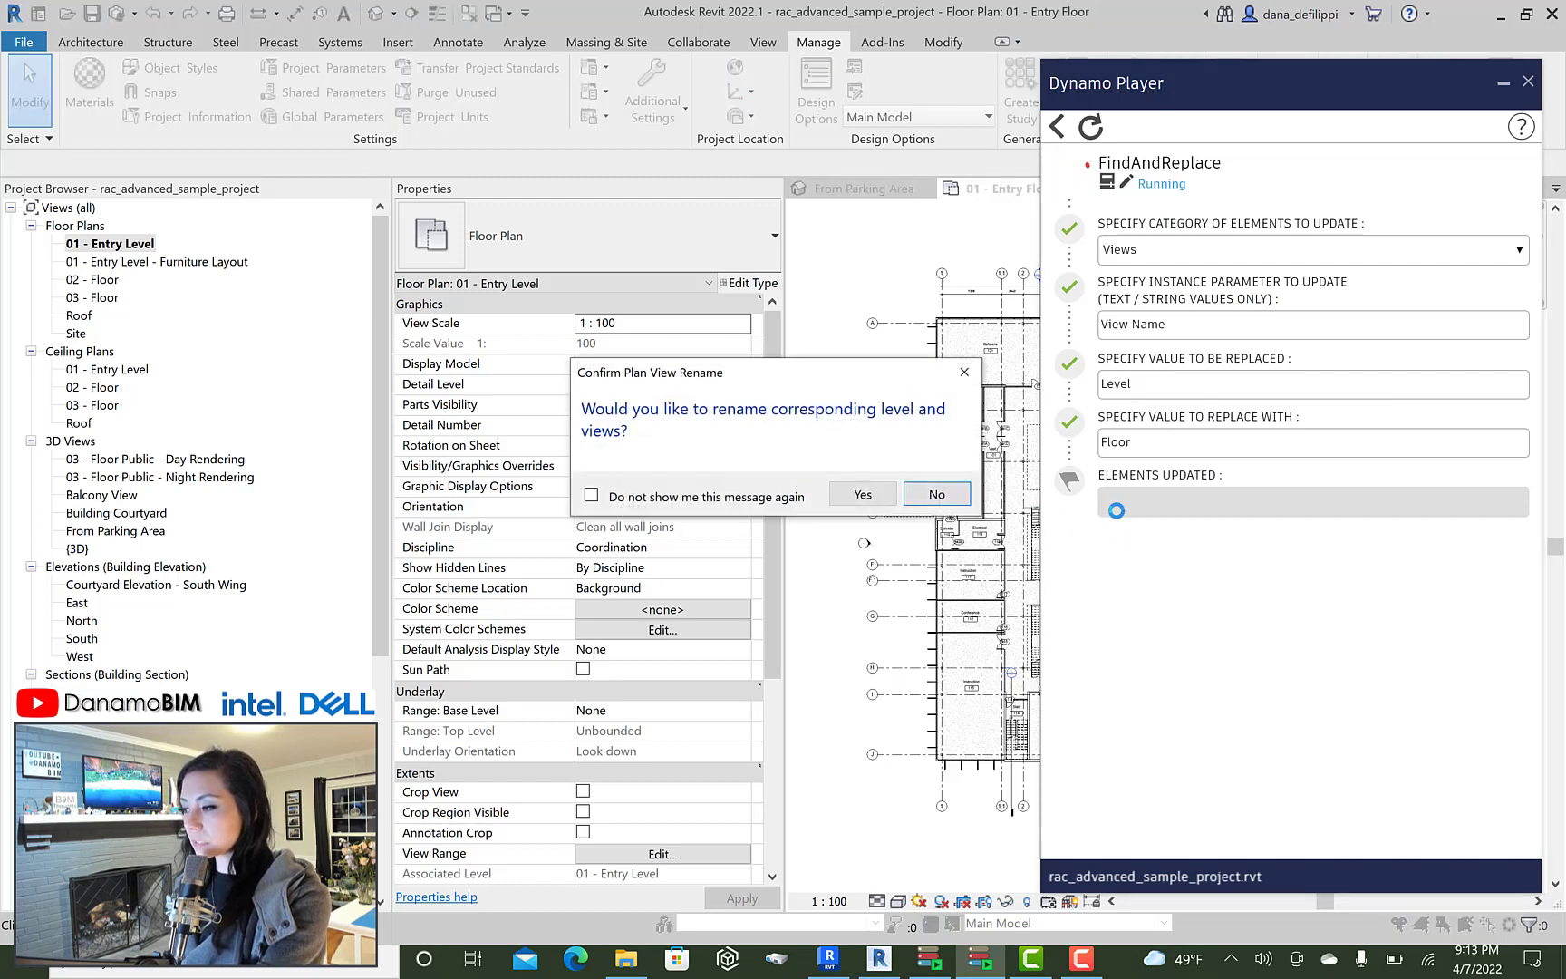
pyautogui.click(861, 496)
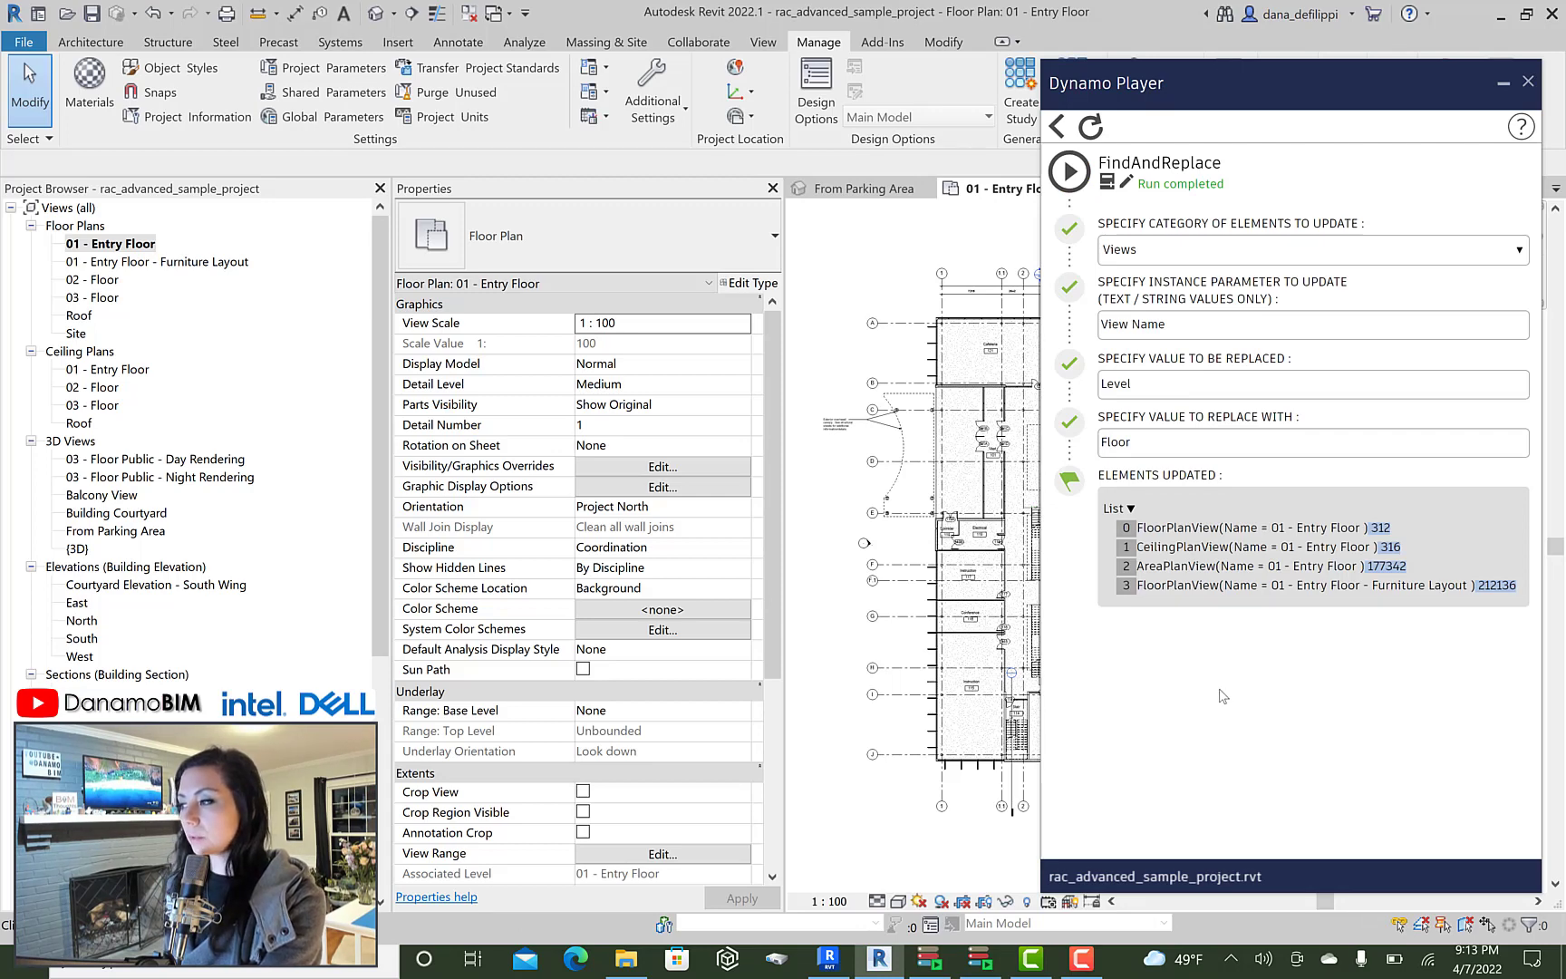
pyautogui.click(1504, 83)
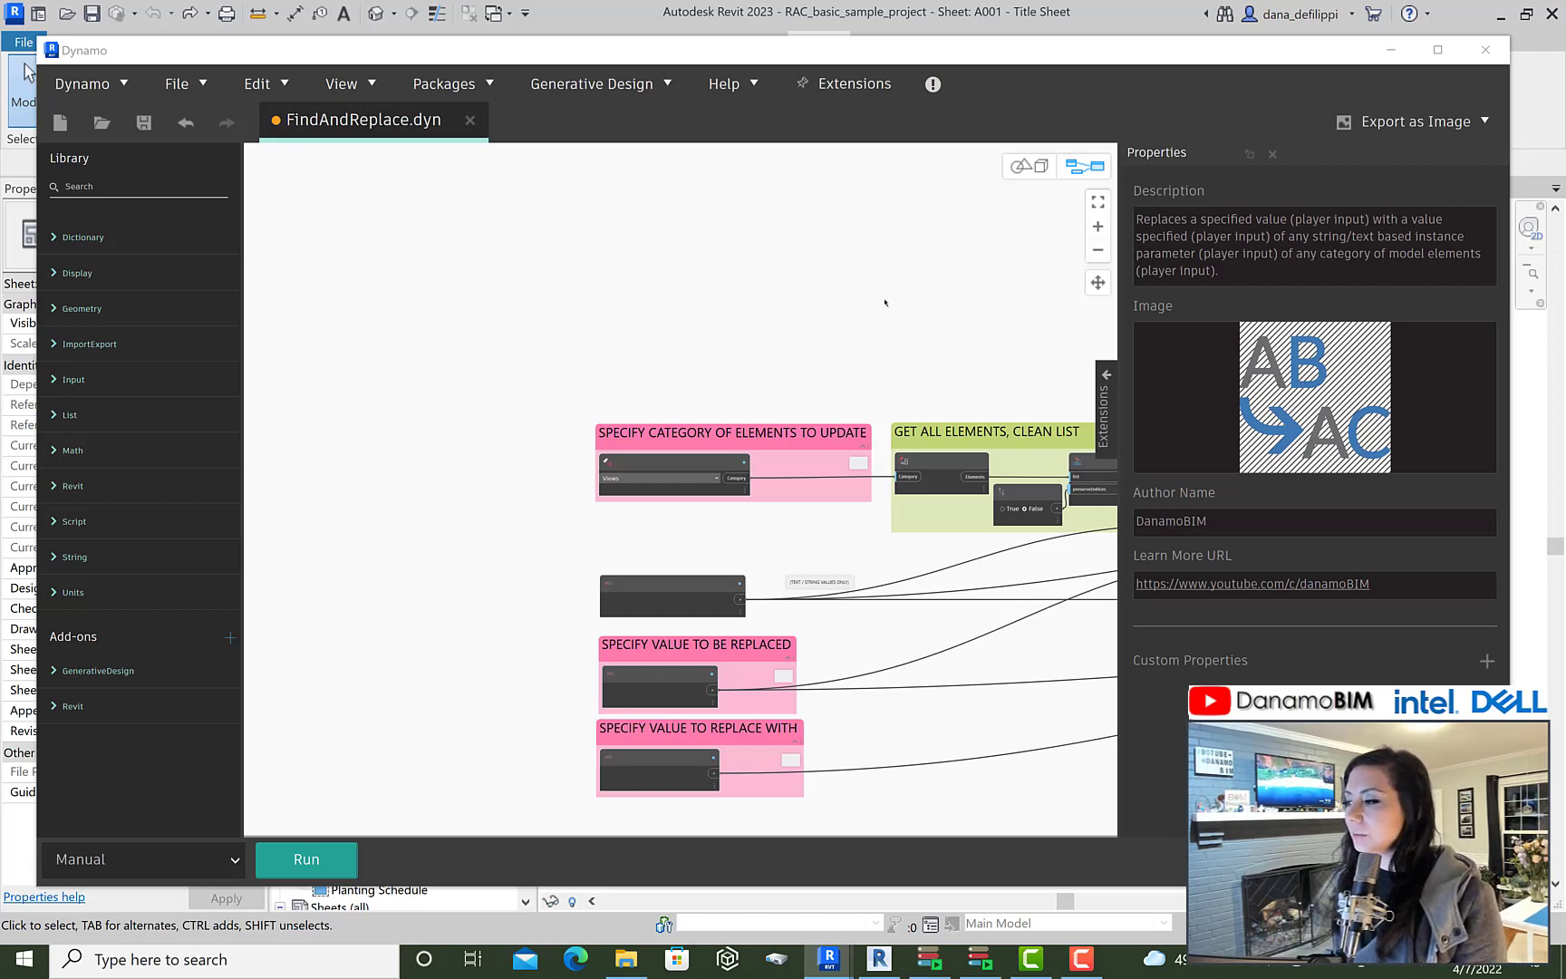
pyautogui.click(847, 87)
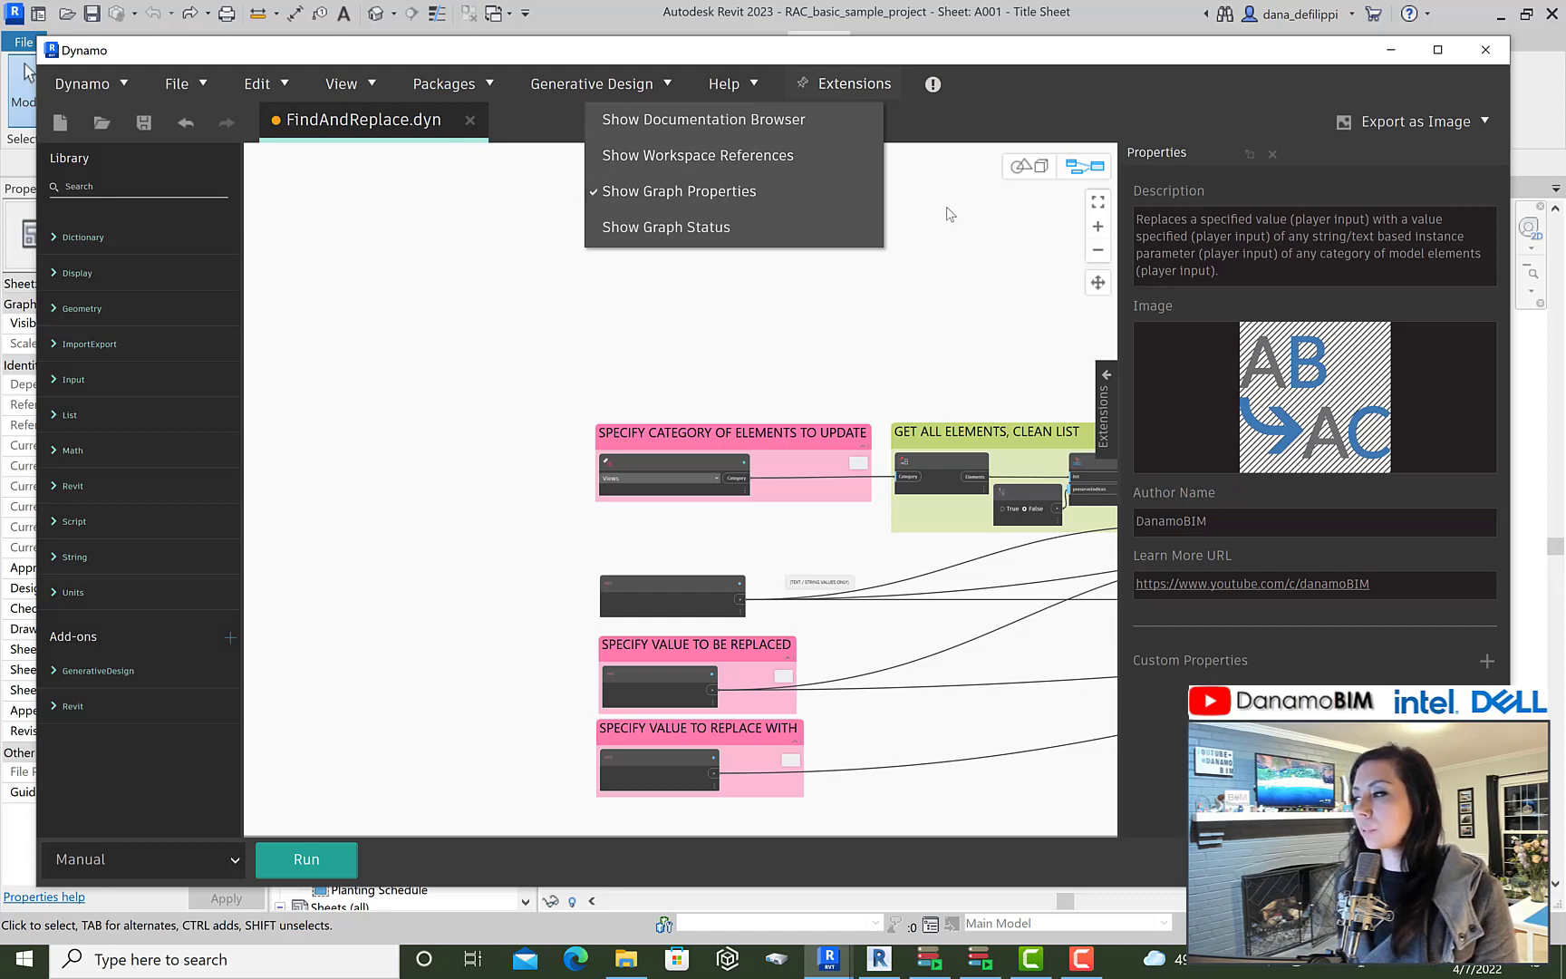
pyautogui.click(973, 218)
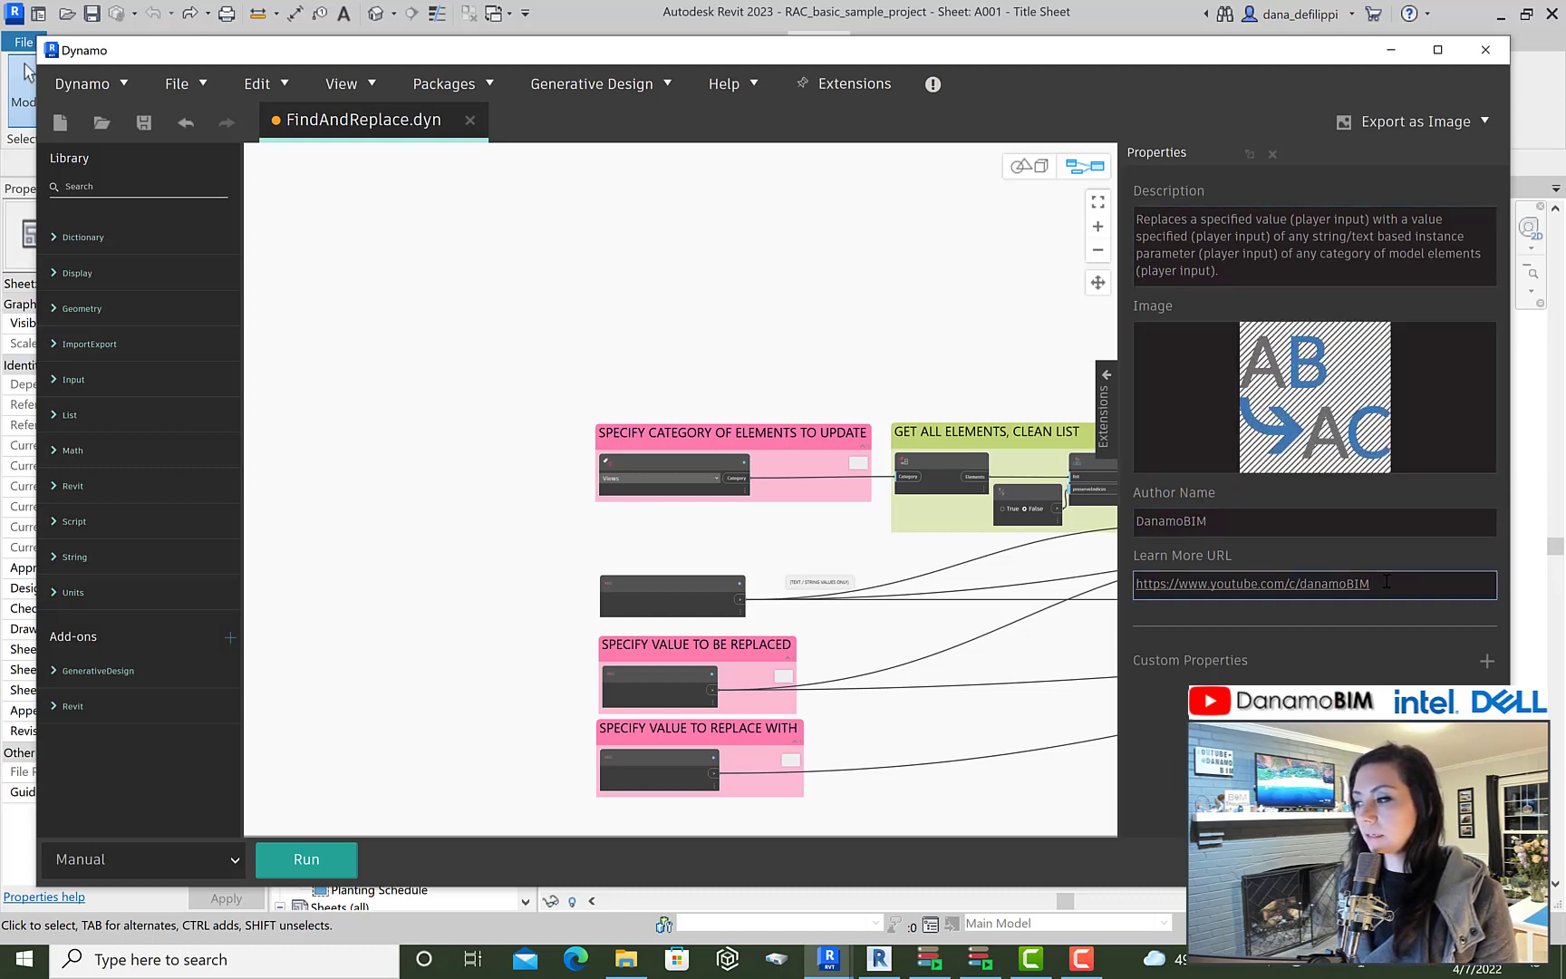
pyautogui.scroll(5, 824, 580)
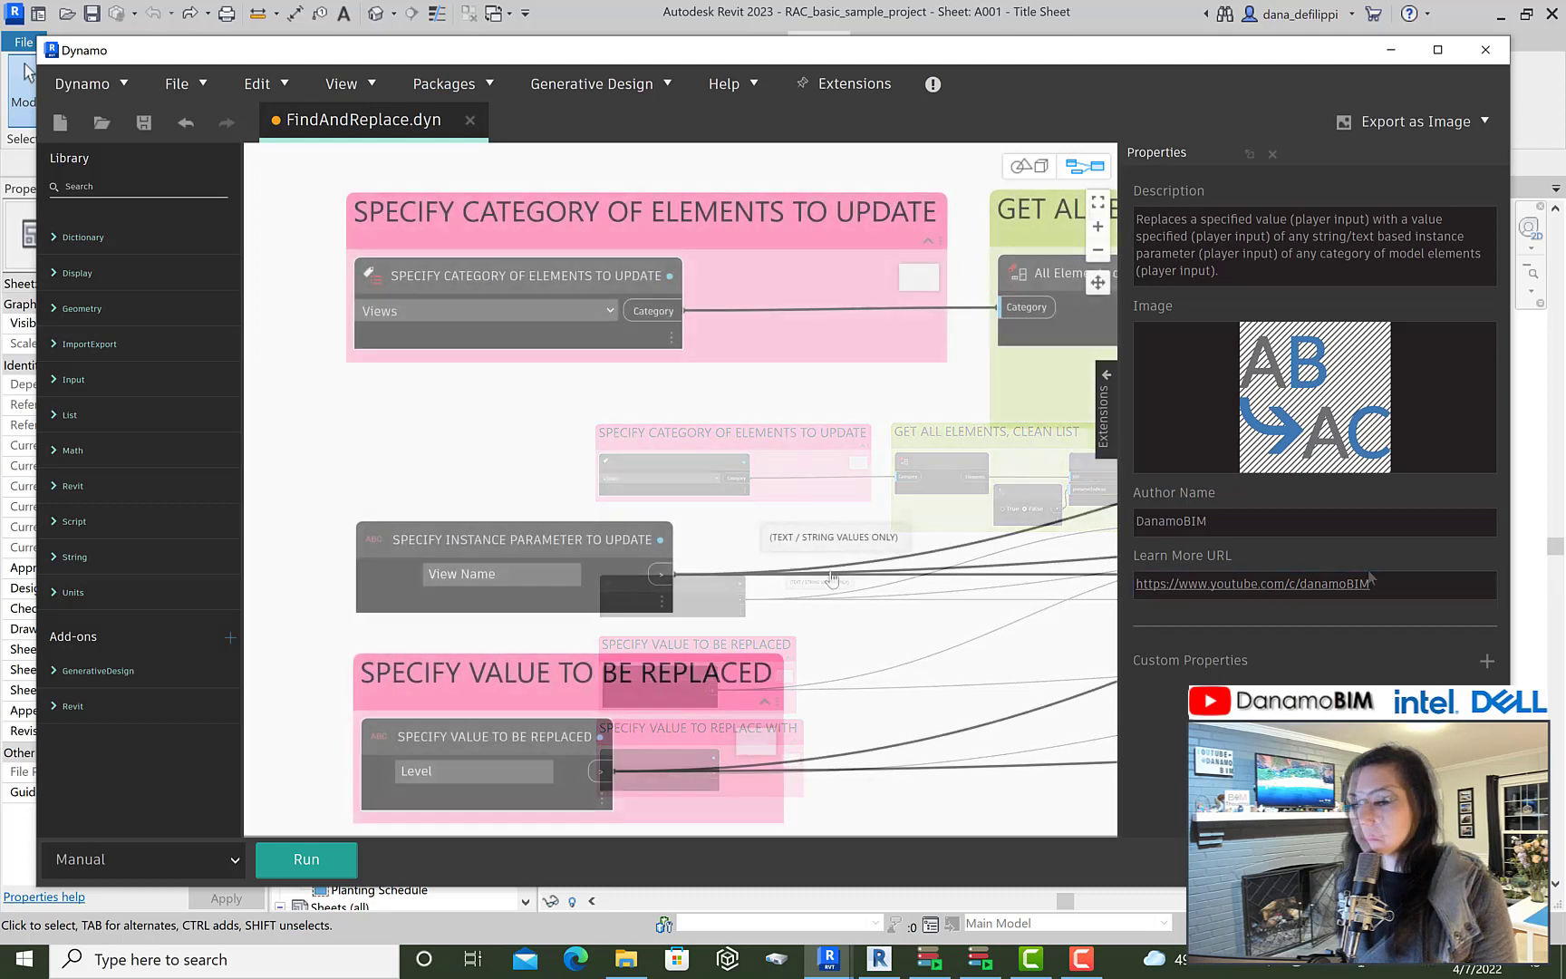
pyautogui.moveTo(824, 433); pyautogui.dragTo(550, 576)
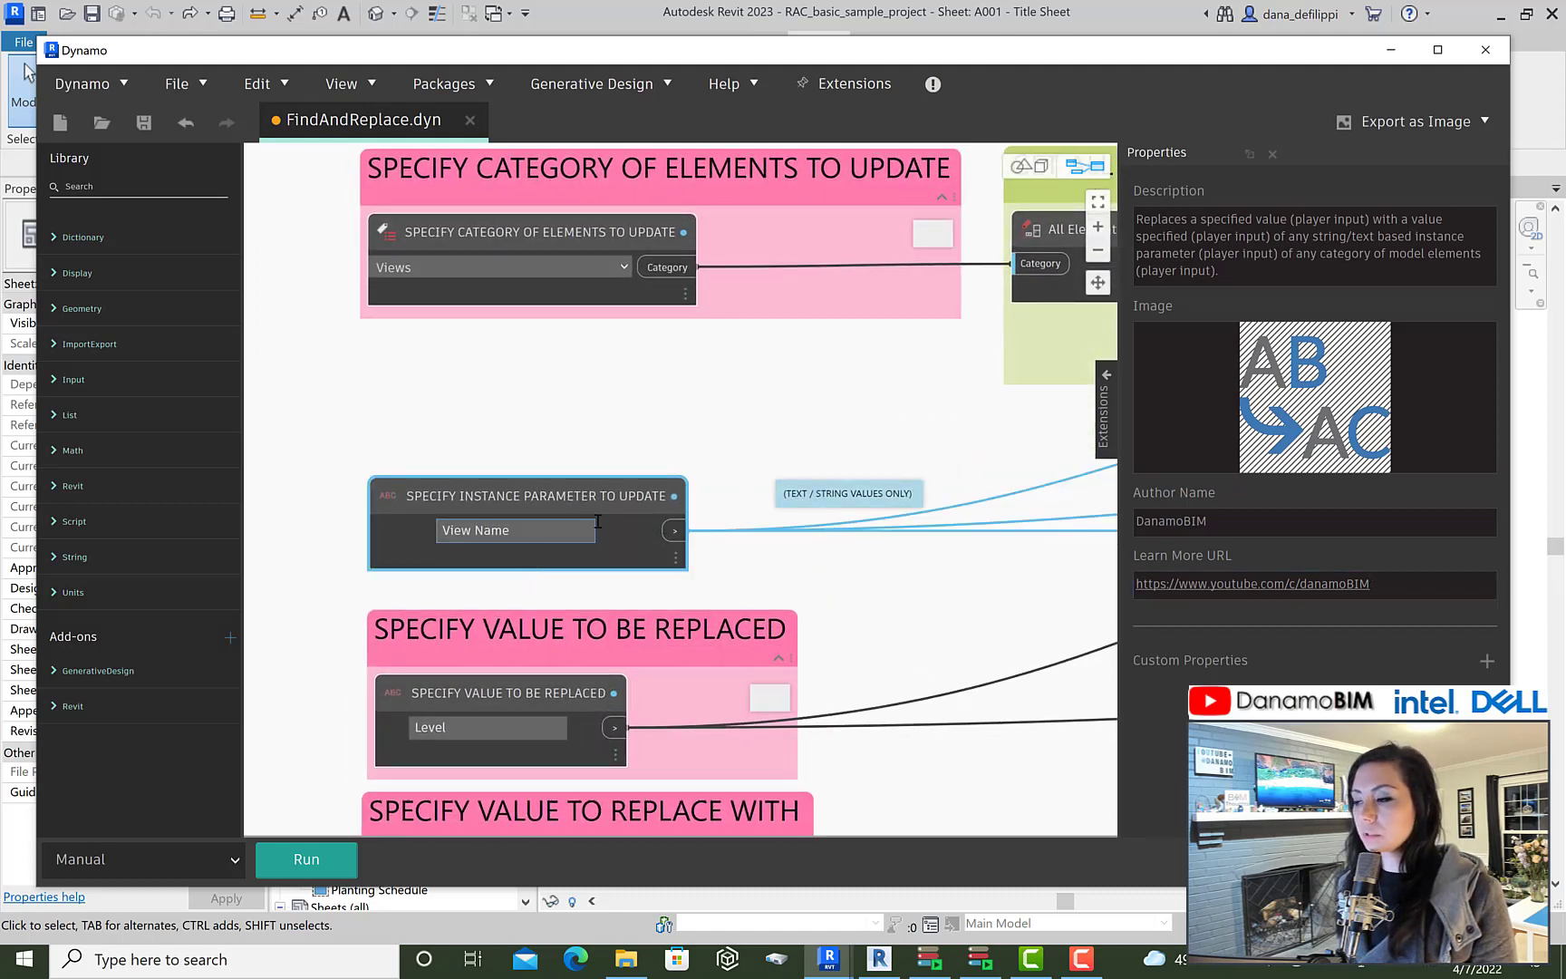
pyautogui.rightClick(633, 558)
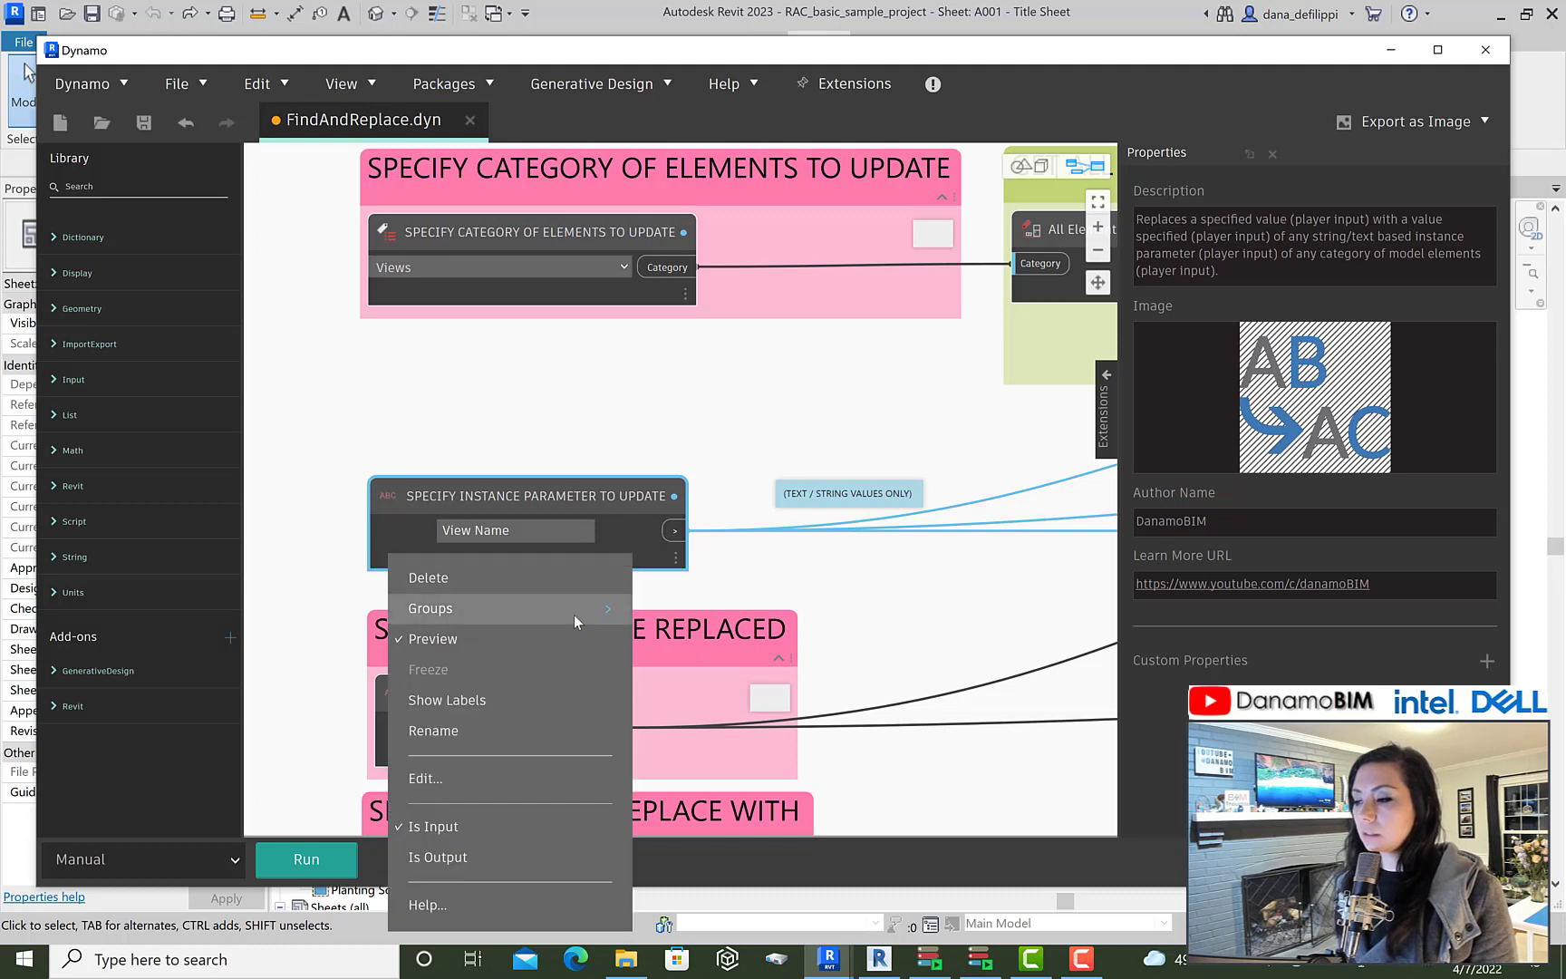
# Step: Group the selected input nodes and title the group SPECIFY INSTANCE PARAMETER TO UPDATE
pyautogui.moveTo(574, 613)
pyautogui.click(318, 608)
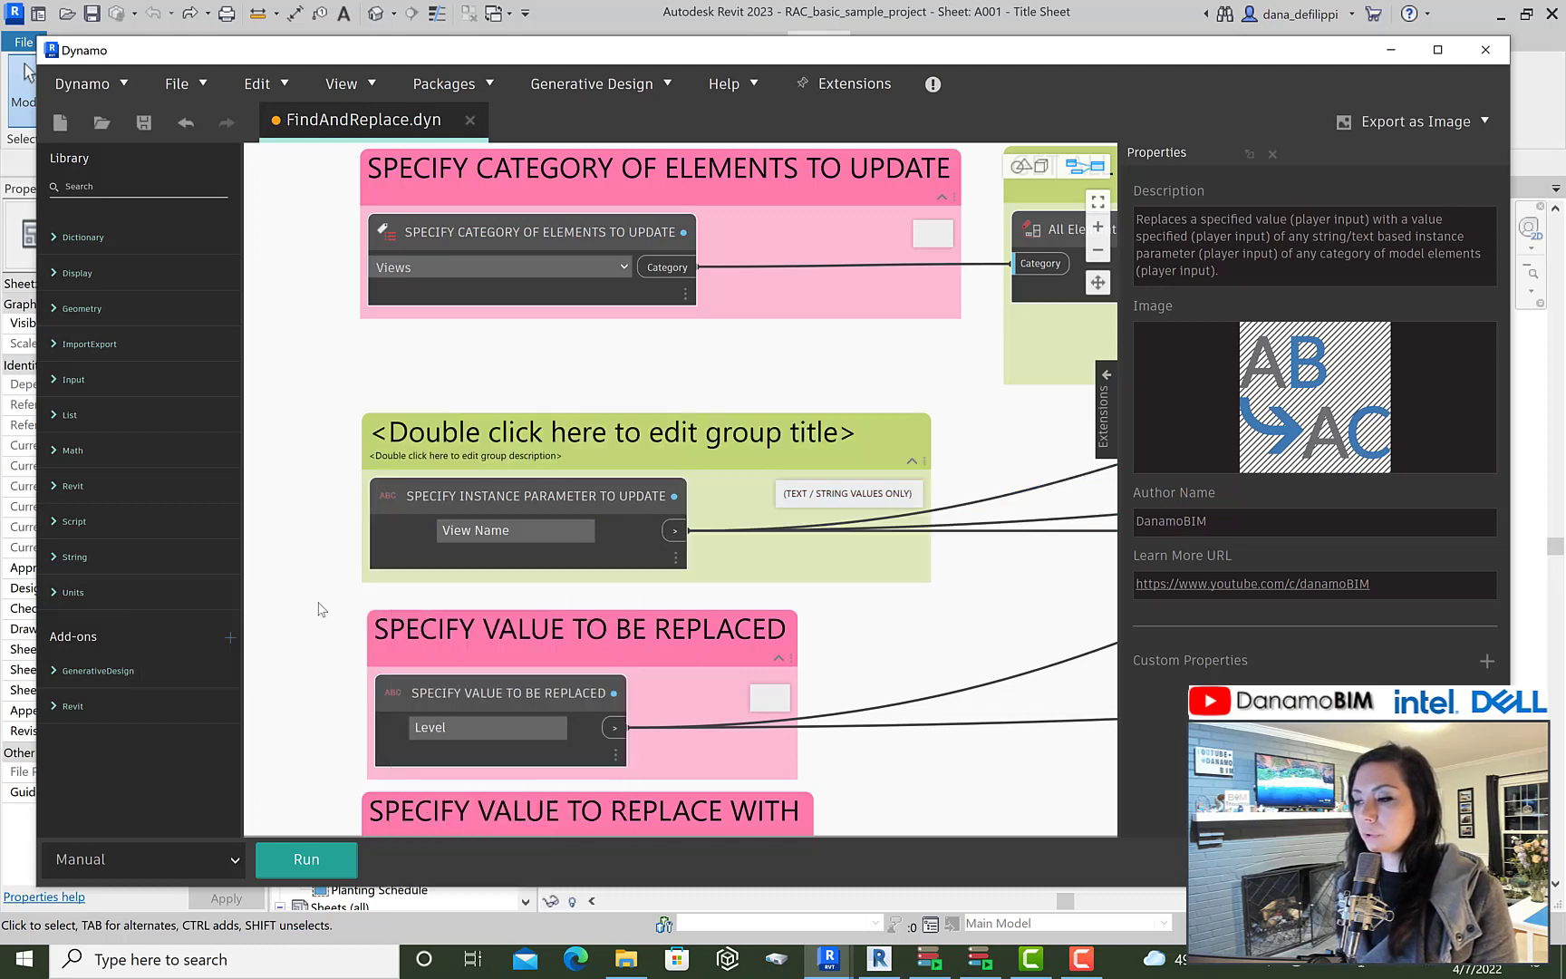
pyautogui.click(473, 457)
pyautogui.click(474, 457)
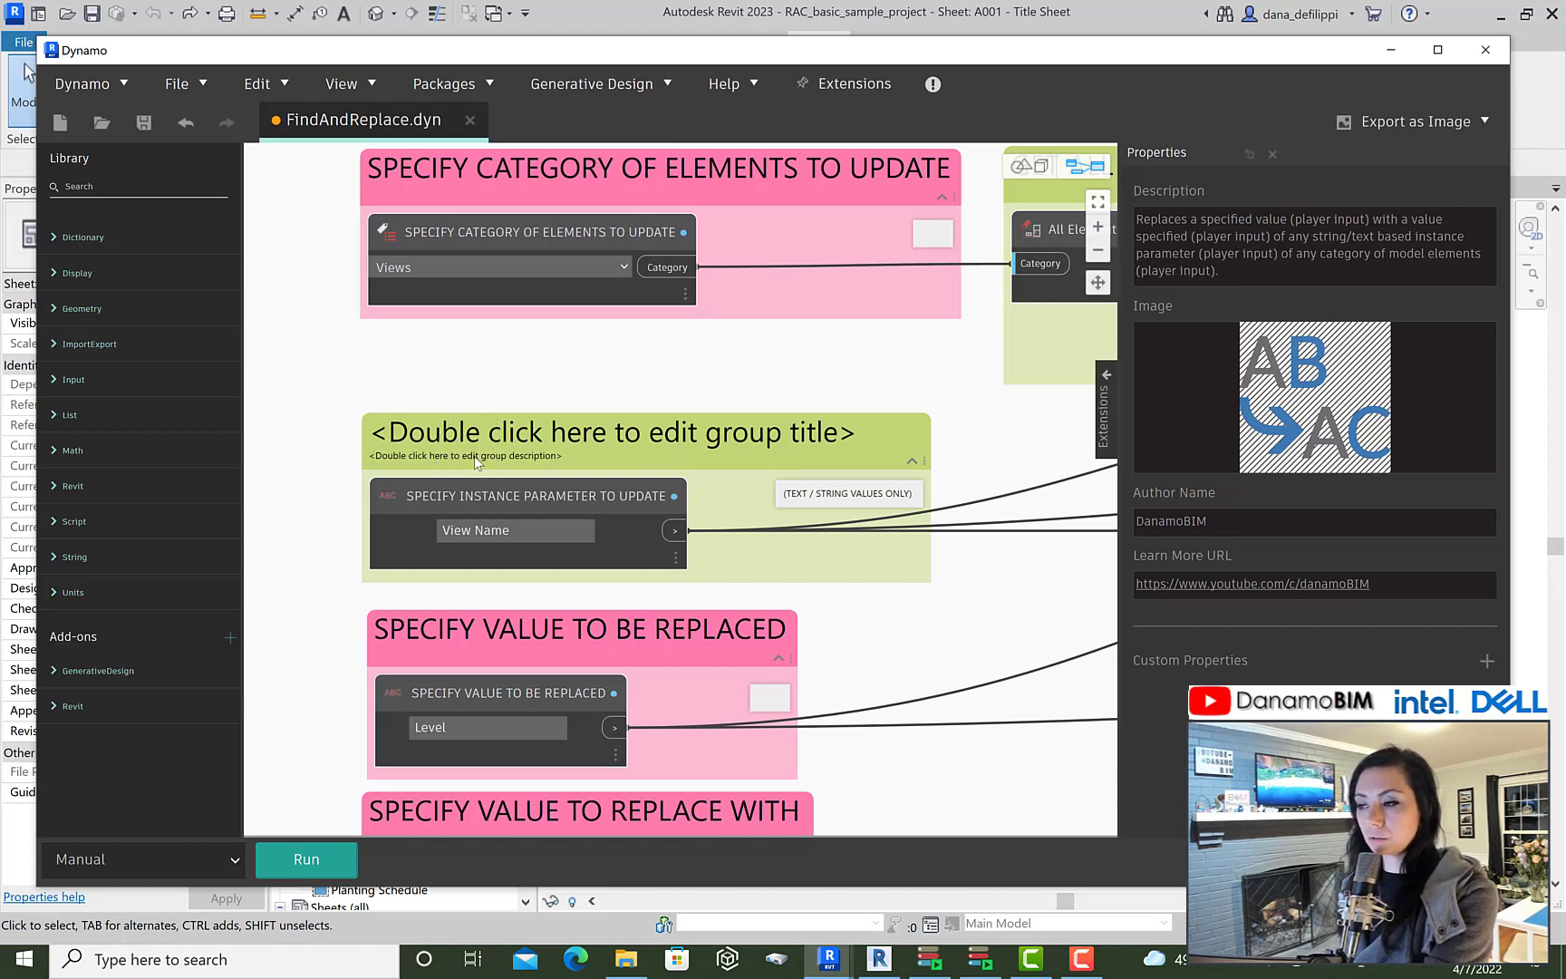
pyautogui.doubleClick(470, 495)
pyautogui.hotkey('ctrl', 'c')
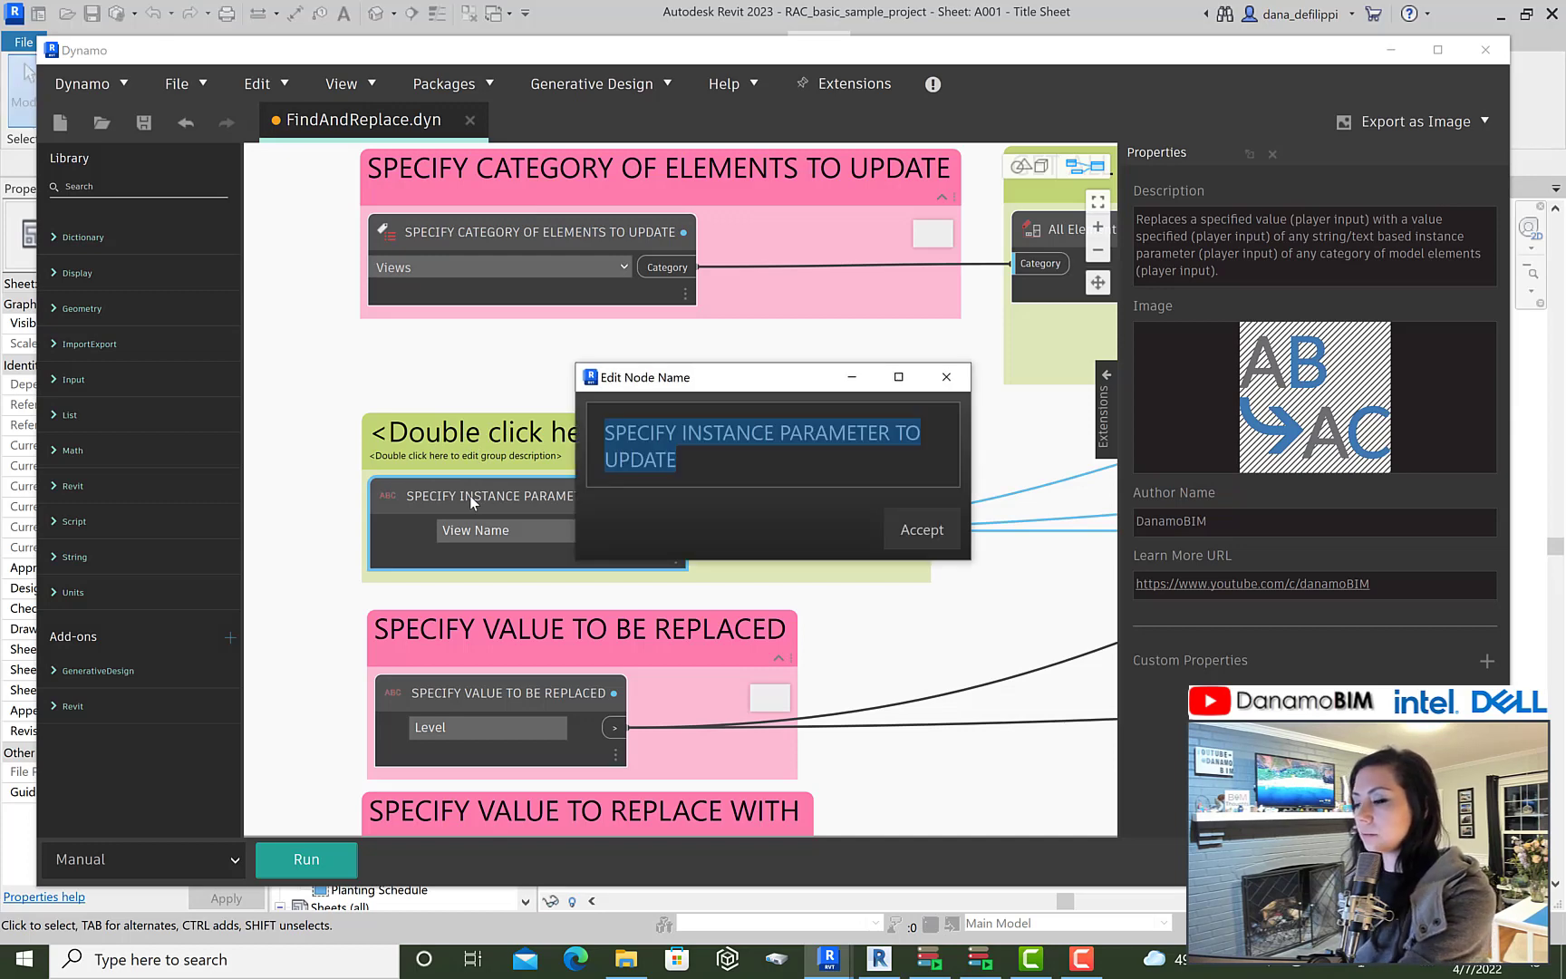
pyautogui.click(947, 377)
pyautogui.doubleClick(514, 433)
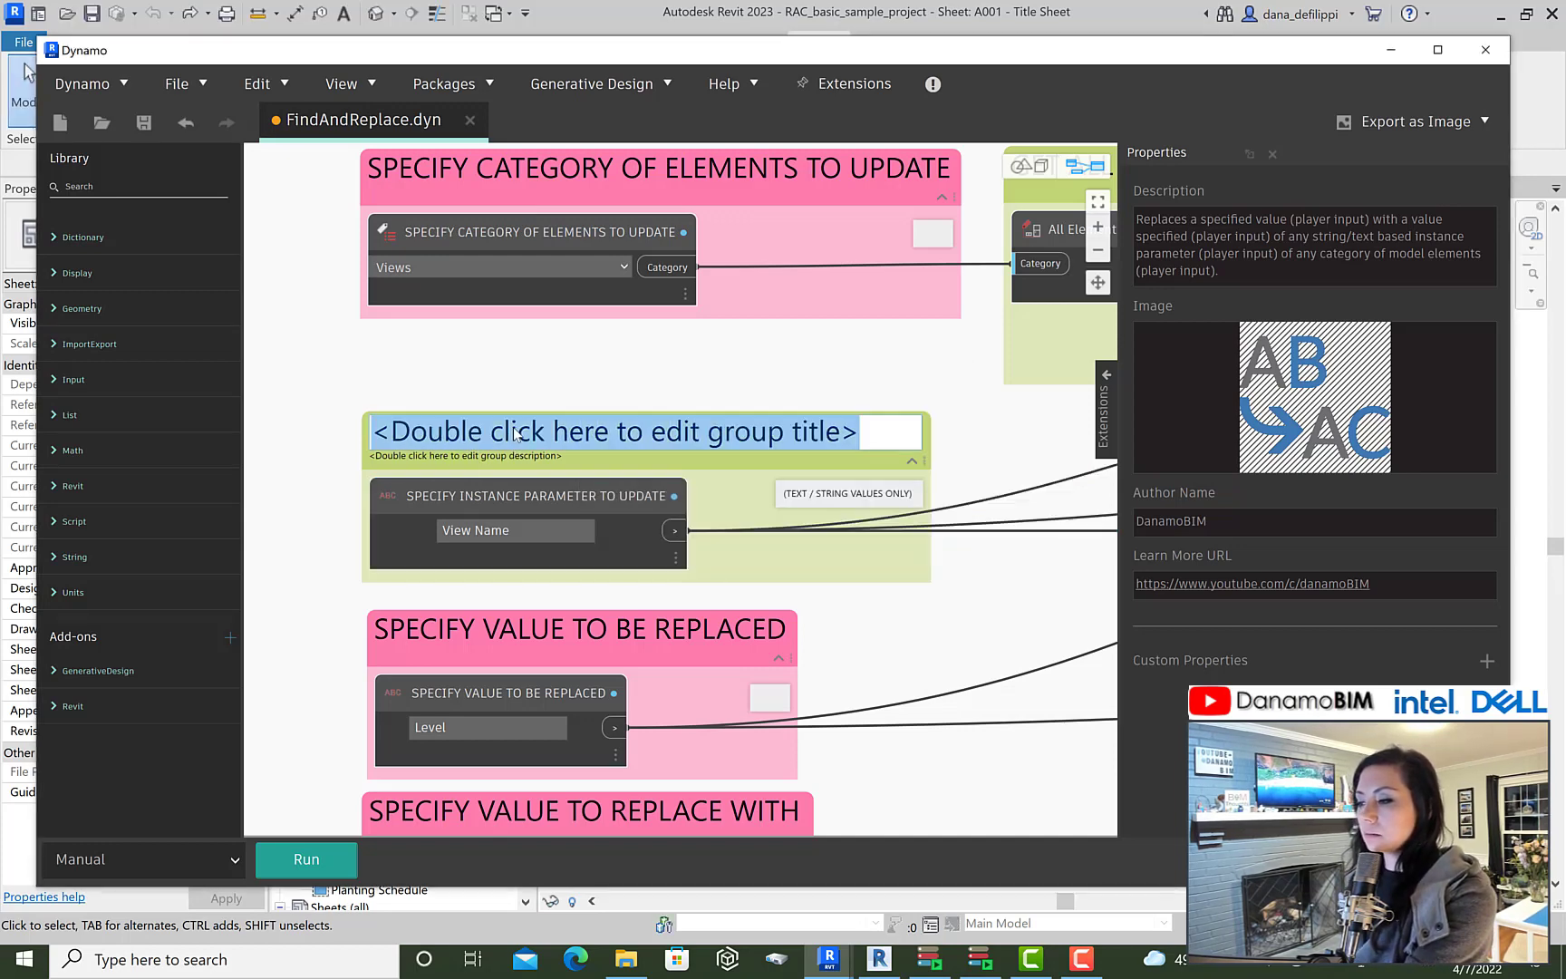
pyautogui.hotkey('ctrl', 'v')
pyautogui.click(789, 469)
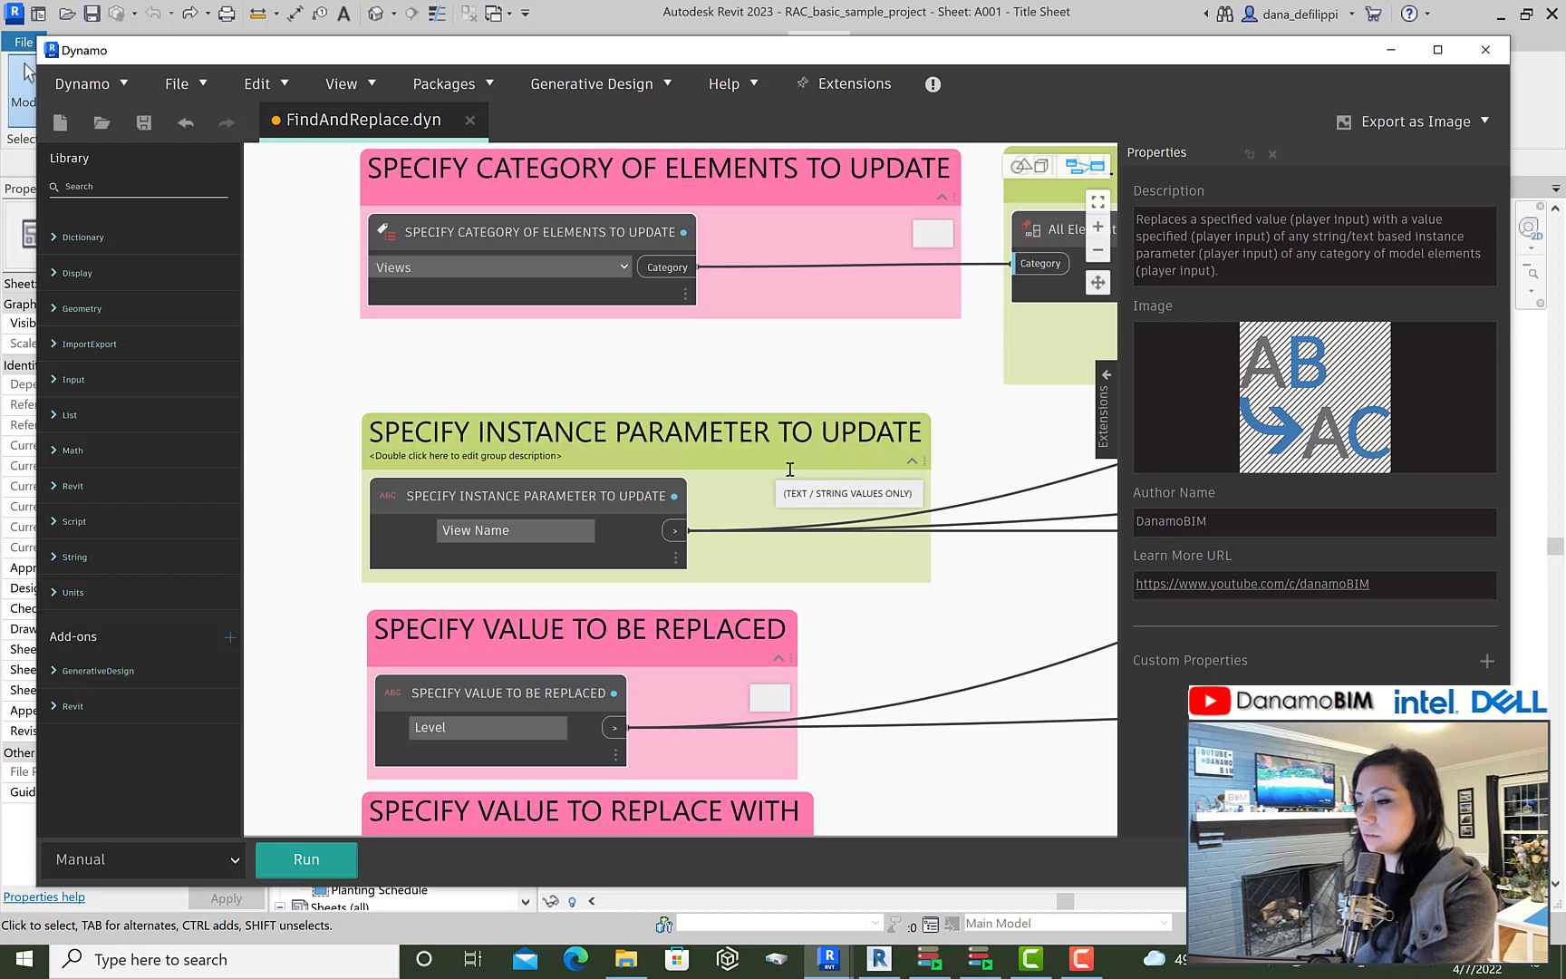
# Step: Copy the note text into the group description as '(TEXT / STRING VALUES ONLY)'
pyautogui.doubleClick(870, 495)
pyautogui.hotkey('ctrl', 'c')
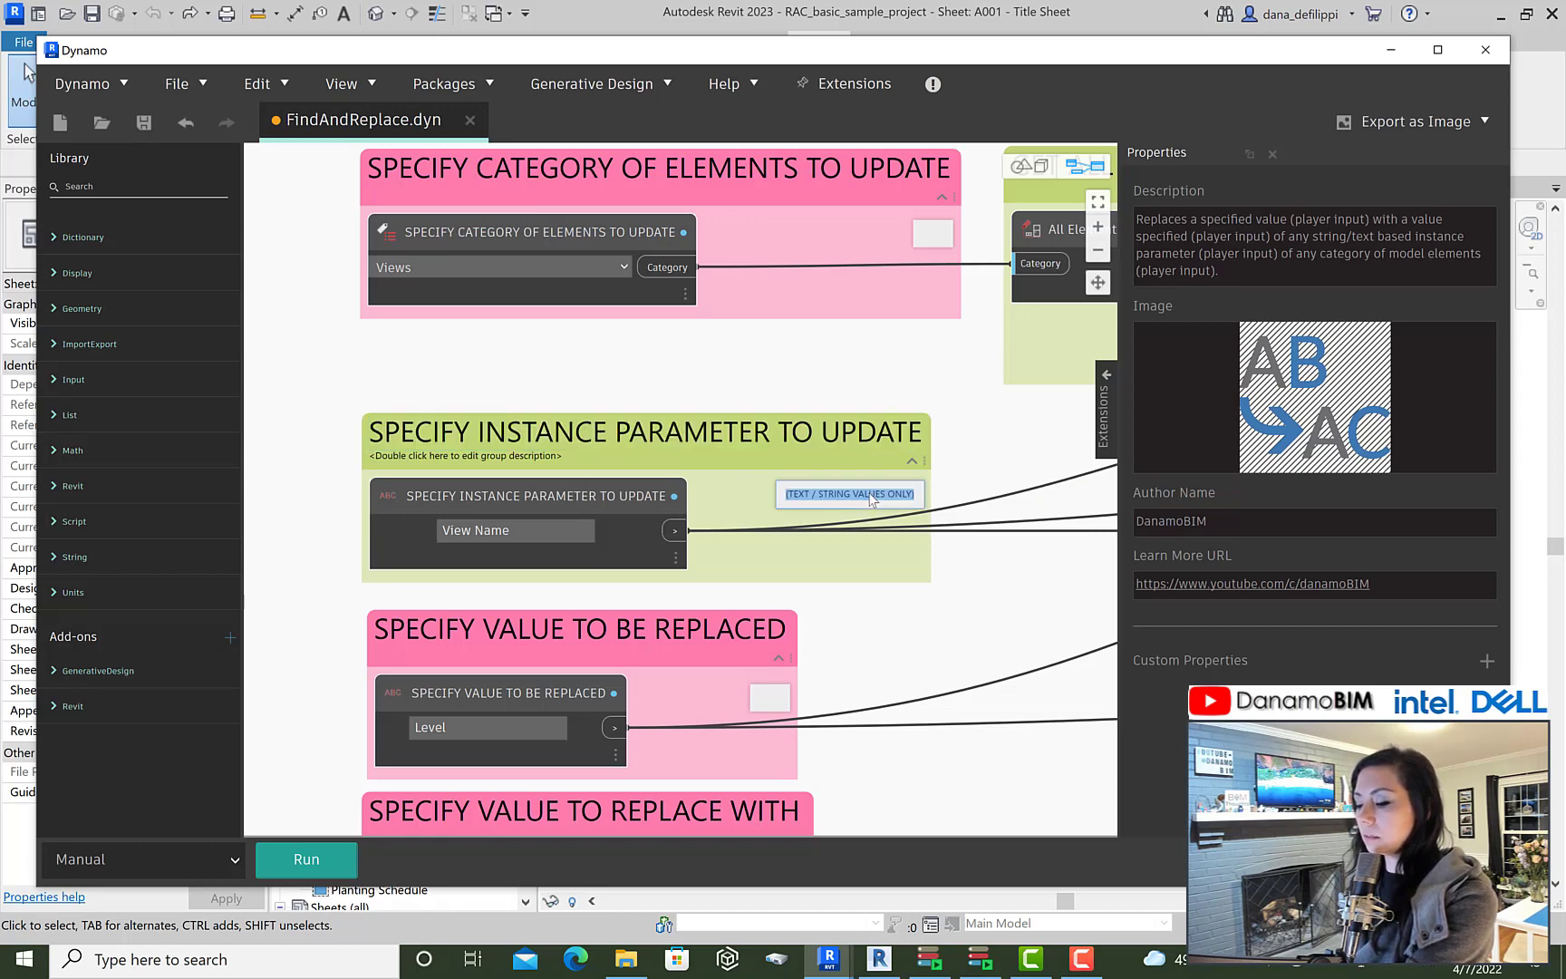
pyautogui.click(556, 382)
pyautogui.doubleClick(563, 456)
pyautogui.hotkey('ctrl', 'v')
pyautogui.click(607, 394)
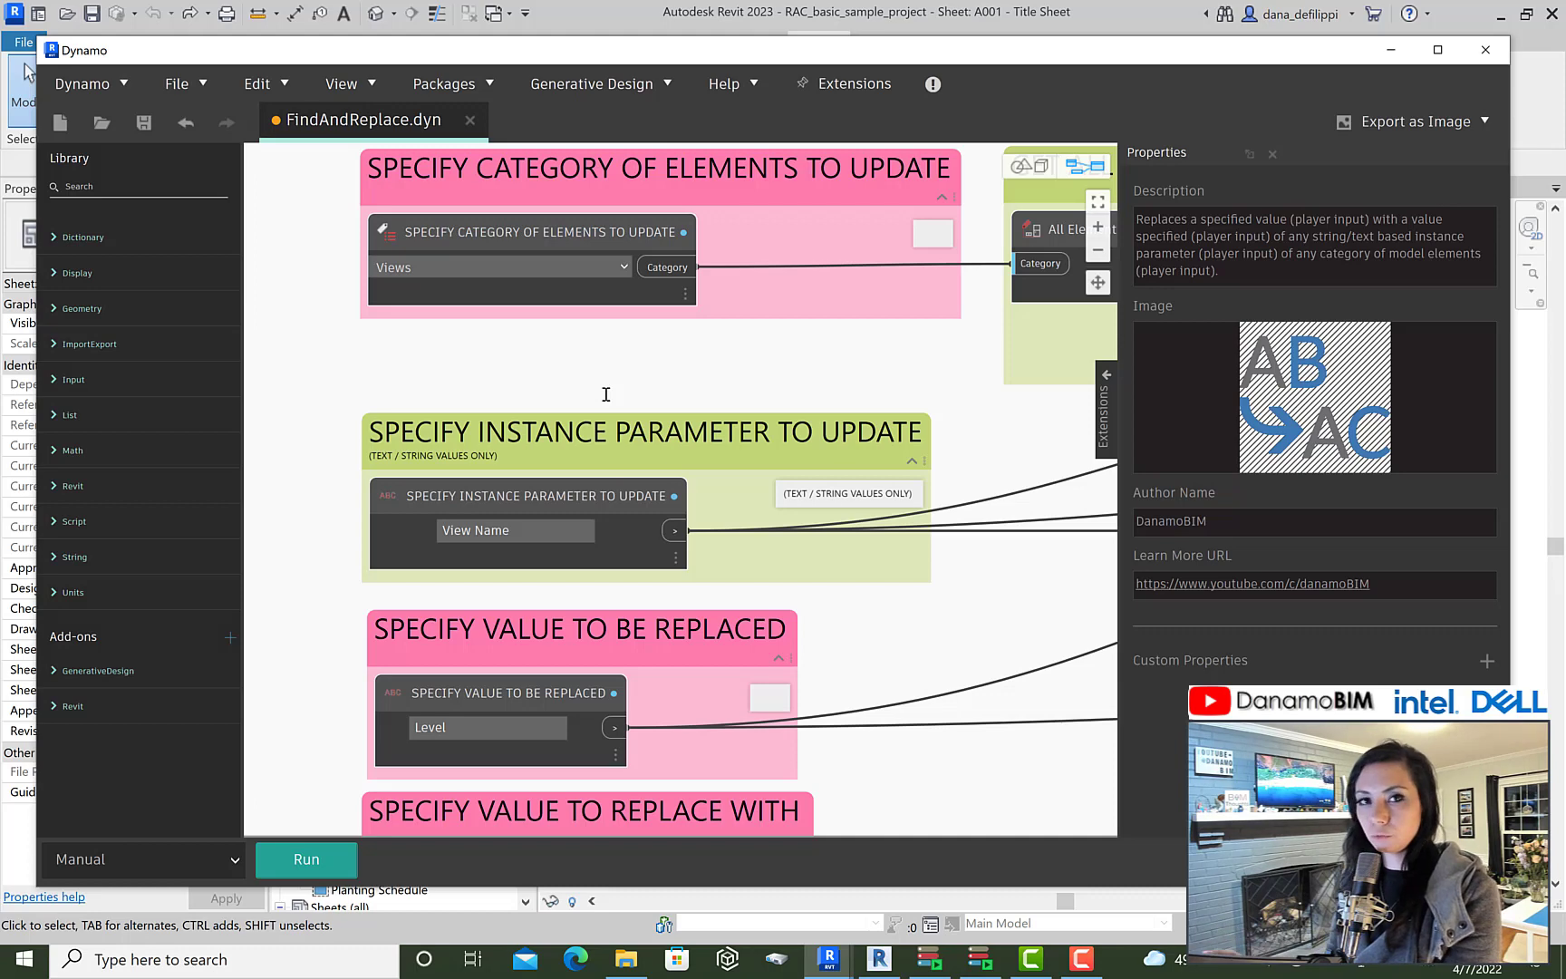
# Step: Pin the (TEXT / STRING VALUES ONLY) note to the View Name input node
pyautogui.click(904, 496)
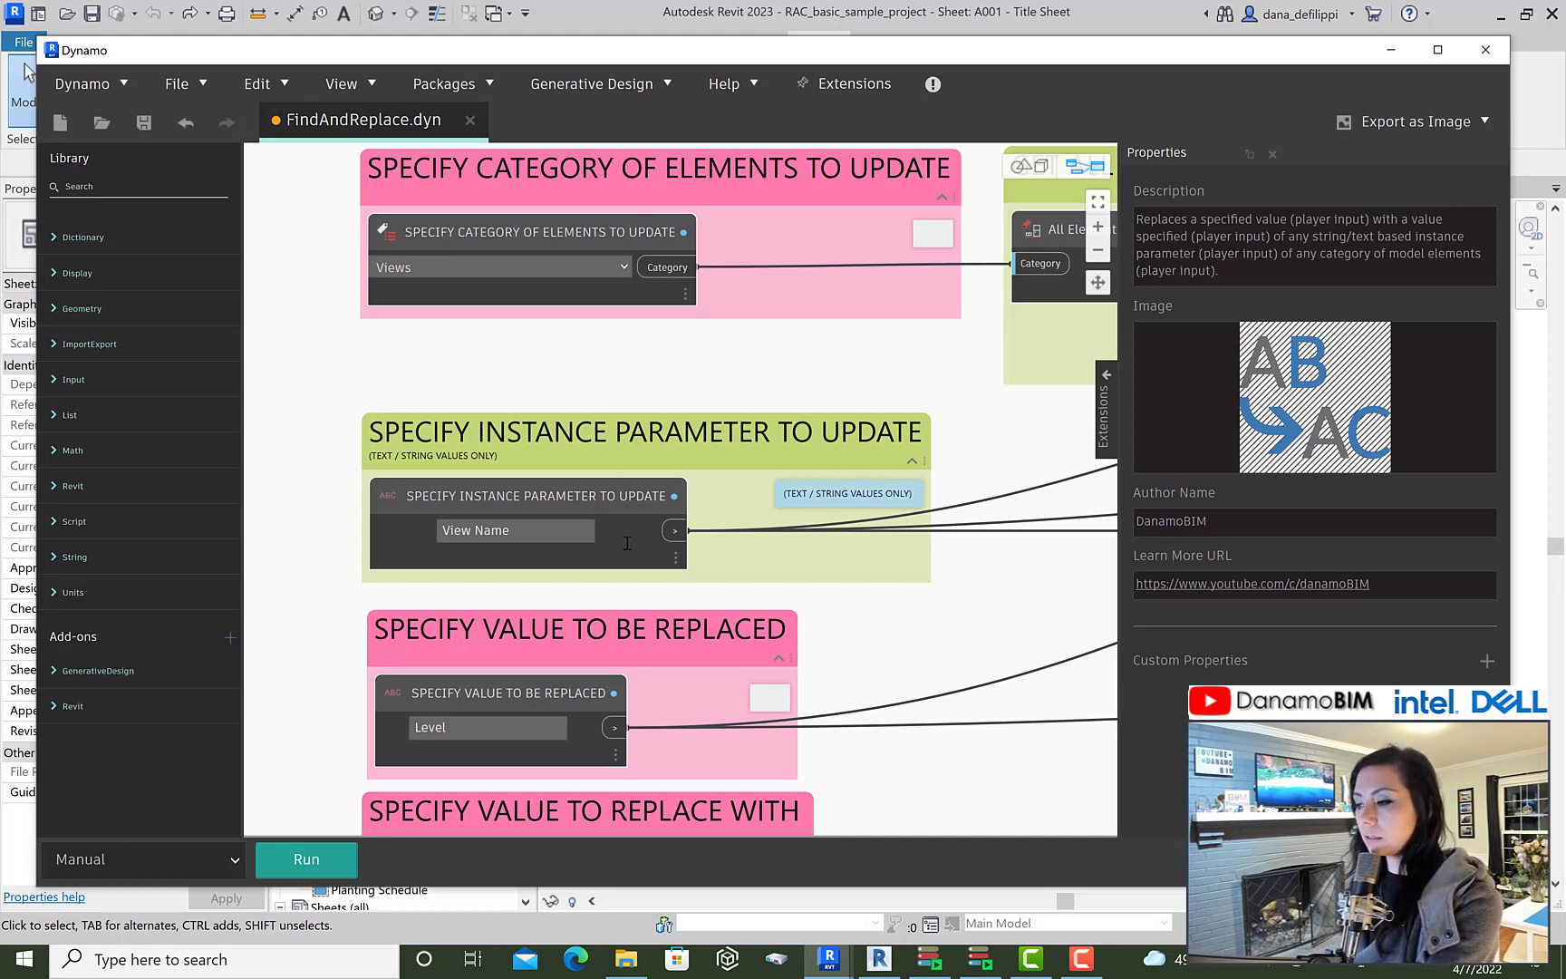
pyautogui.click(625, 542)
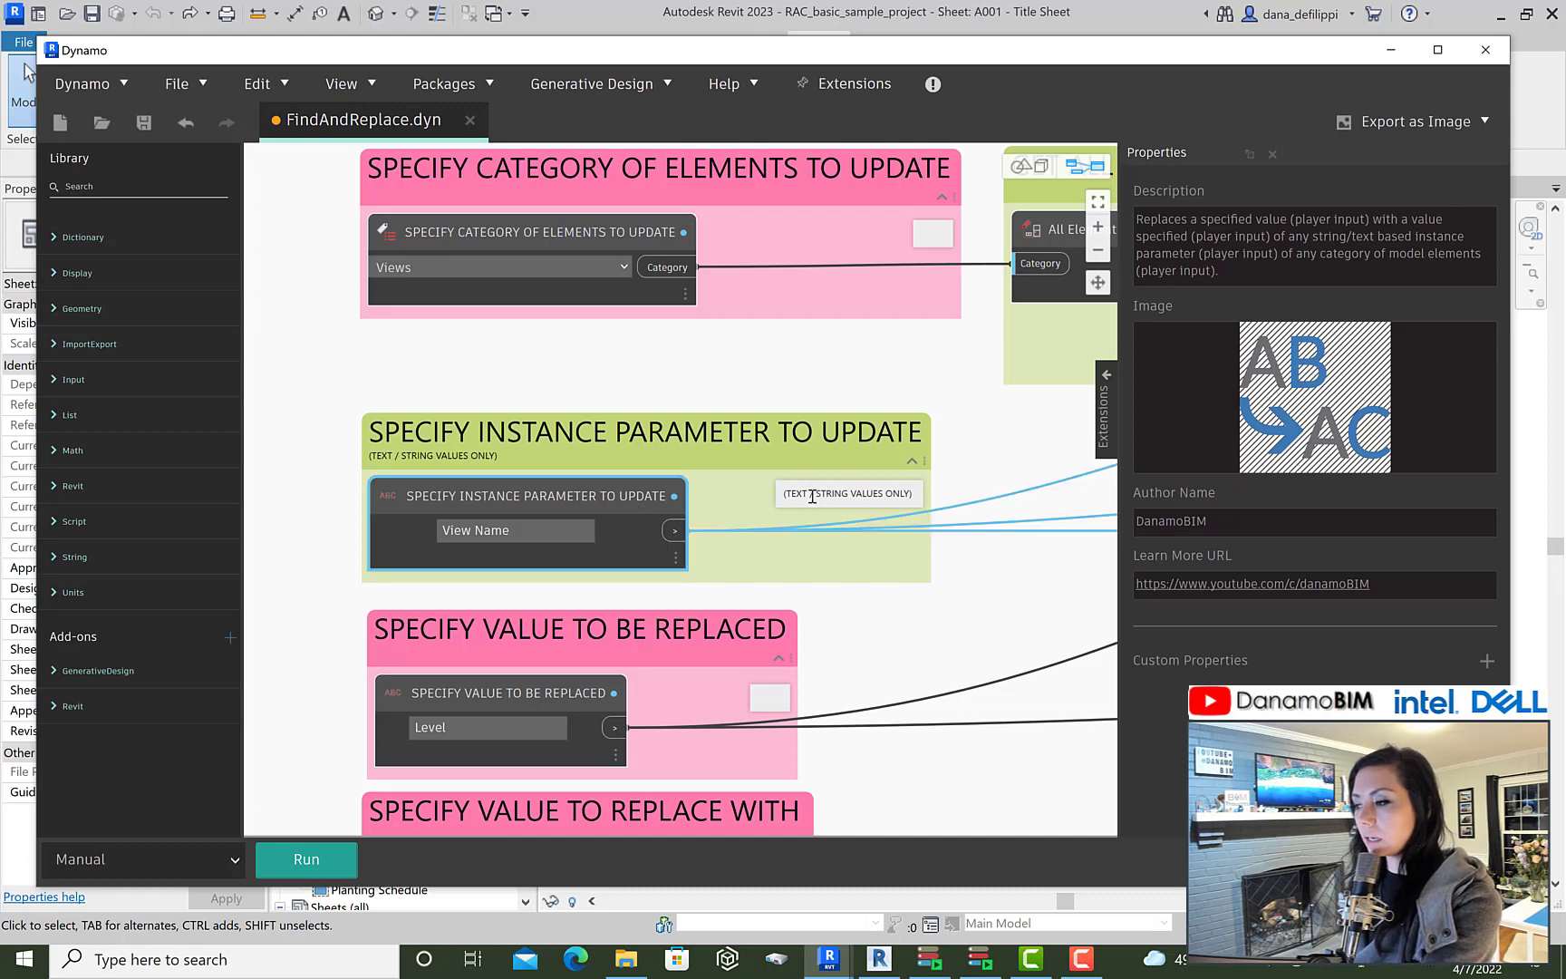
pyautogui.keyDown('shift'); pyautogui.click(812, 496); pyautogui.keyUp('shift')
pyautogui.rightClick(608, 506)
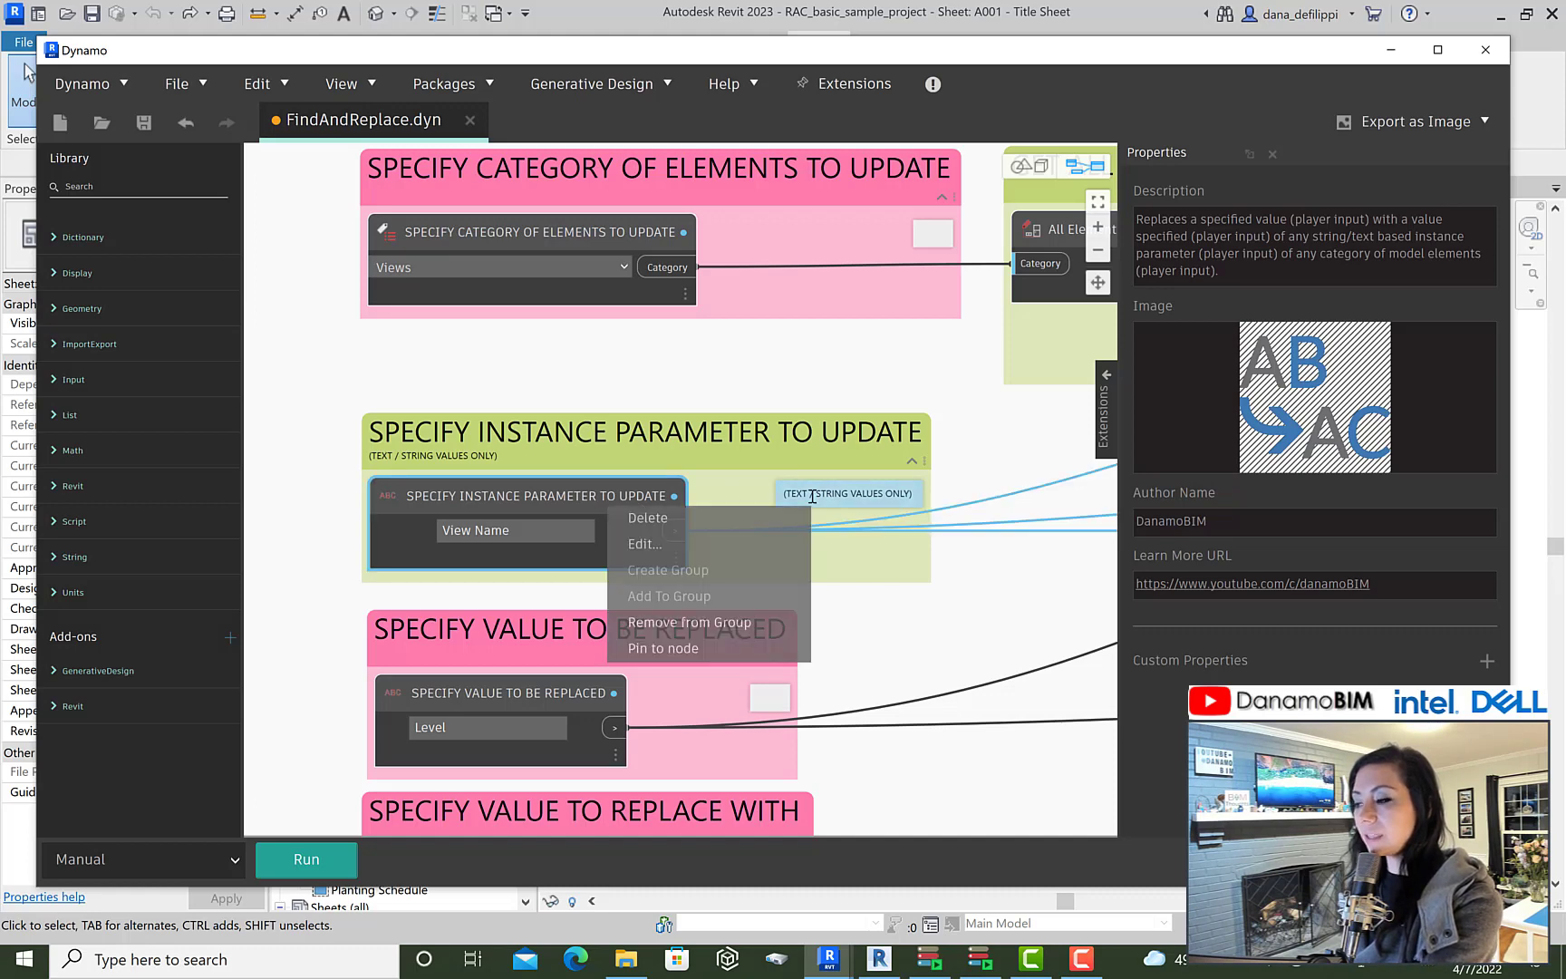
pyautogui.click(672, 649)
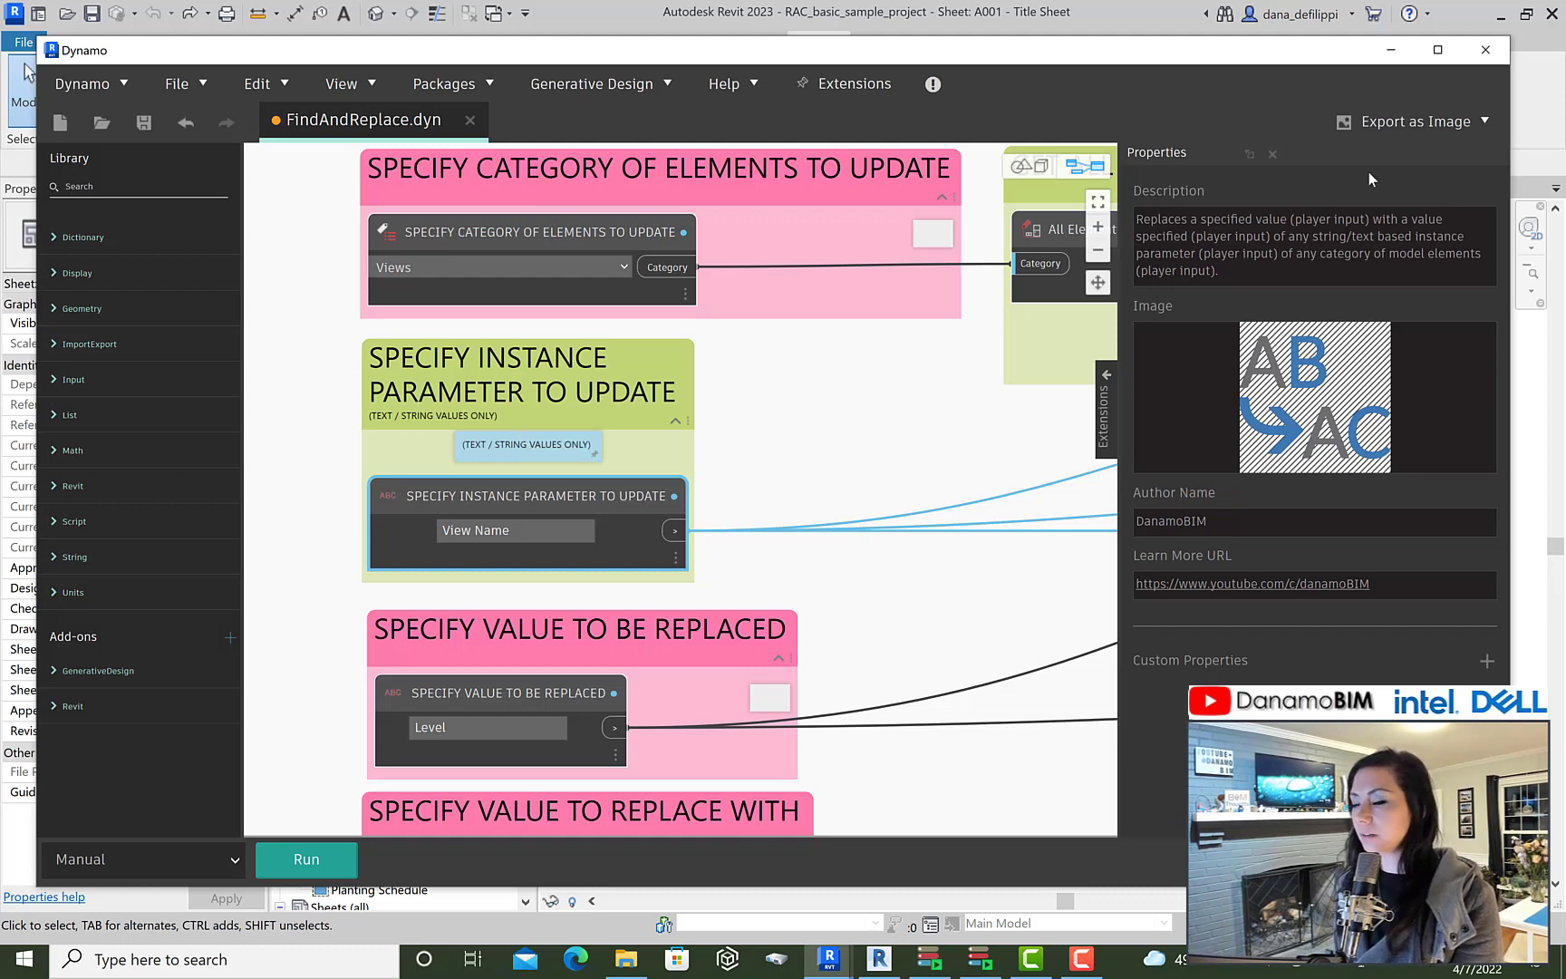
# Step: Close Dynamo without saving and open Dynamo Player in the Revit 2023 window
pyautogui.click(1481, 53)
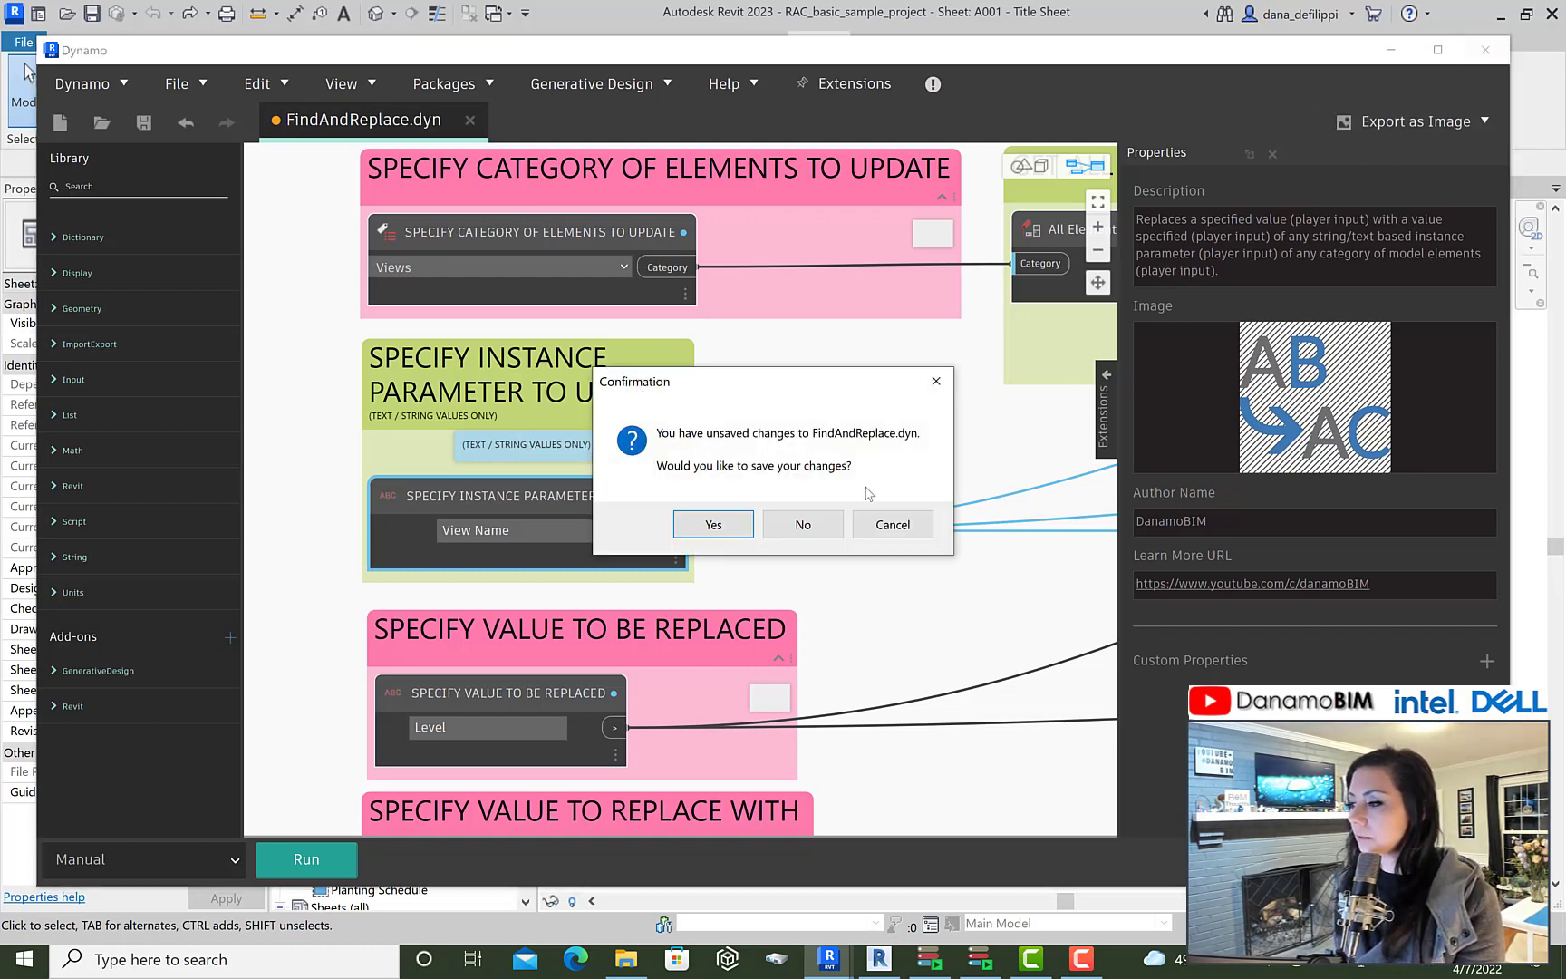
pyautogui.click(799, 525)
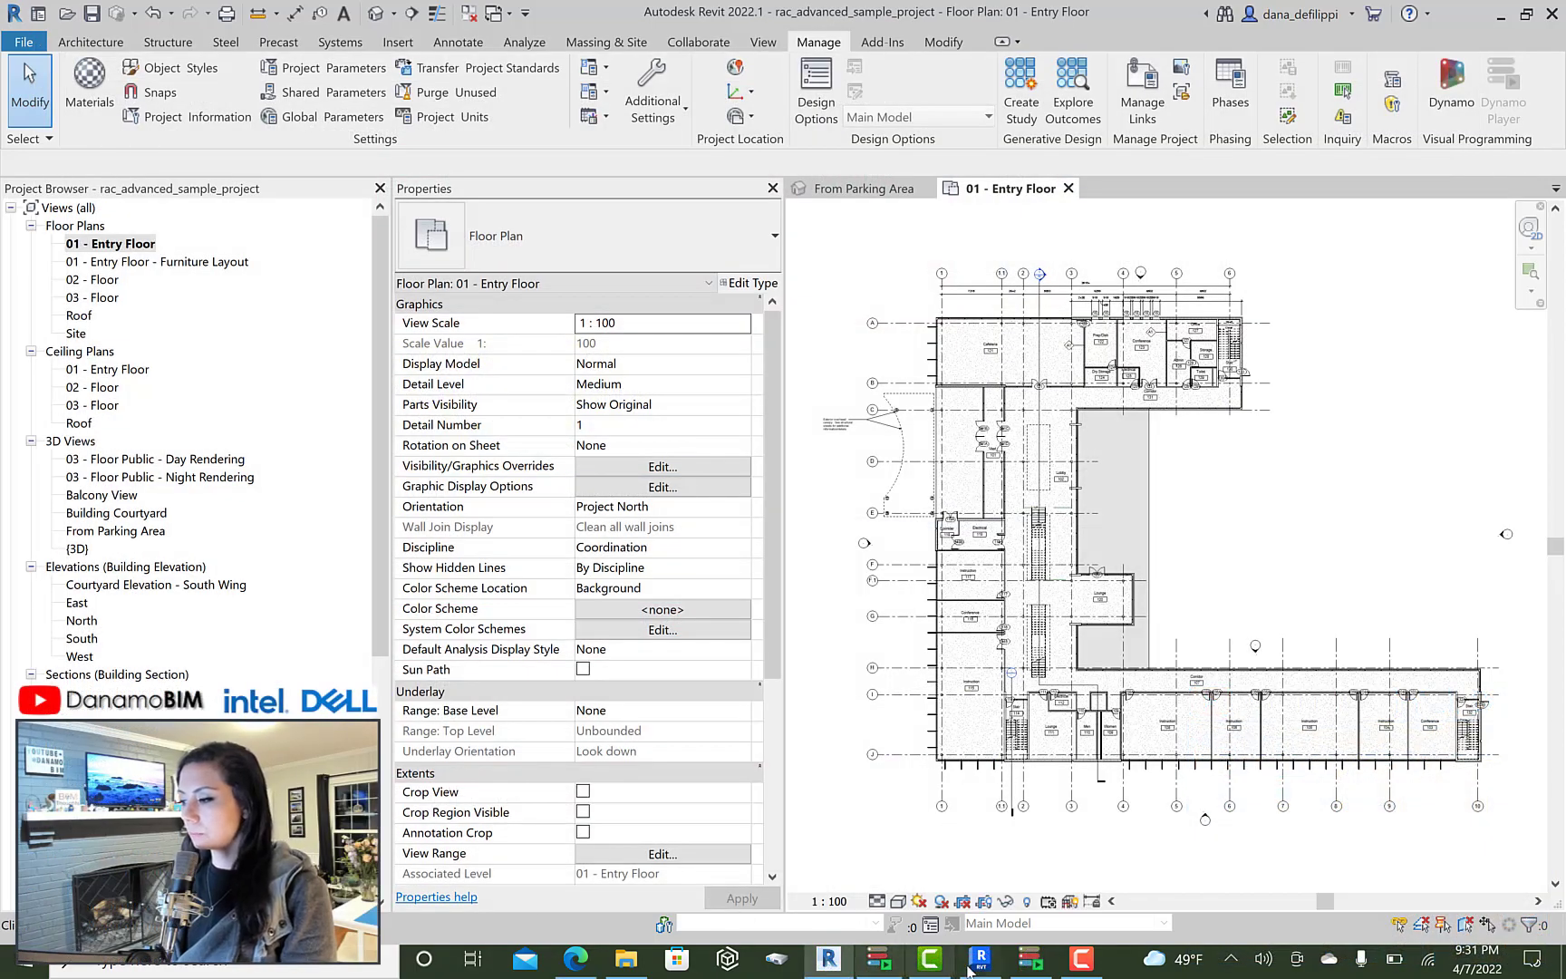
pyautogui.click(1034, 964)
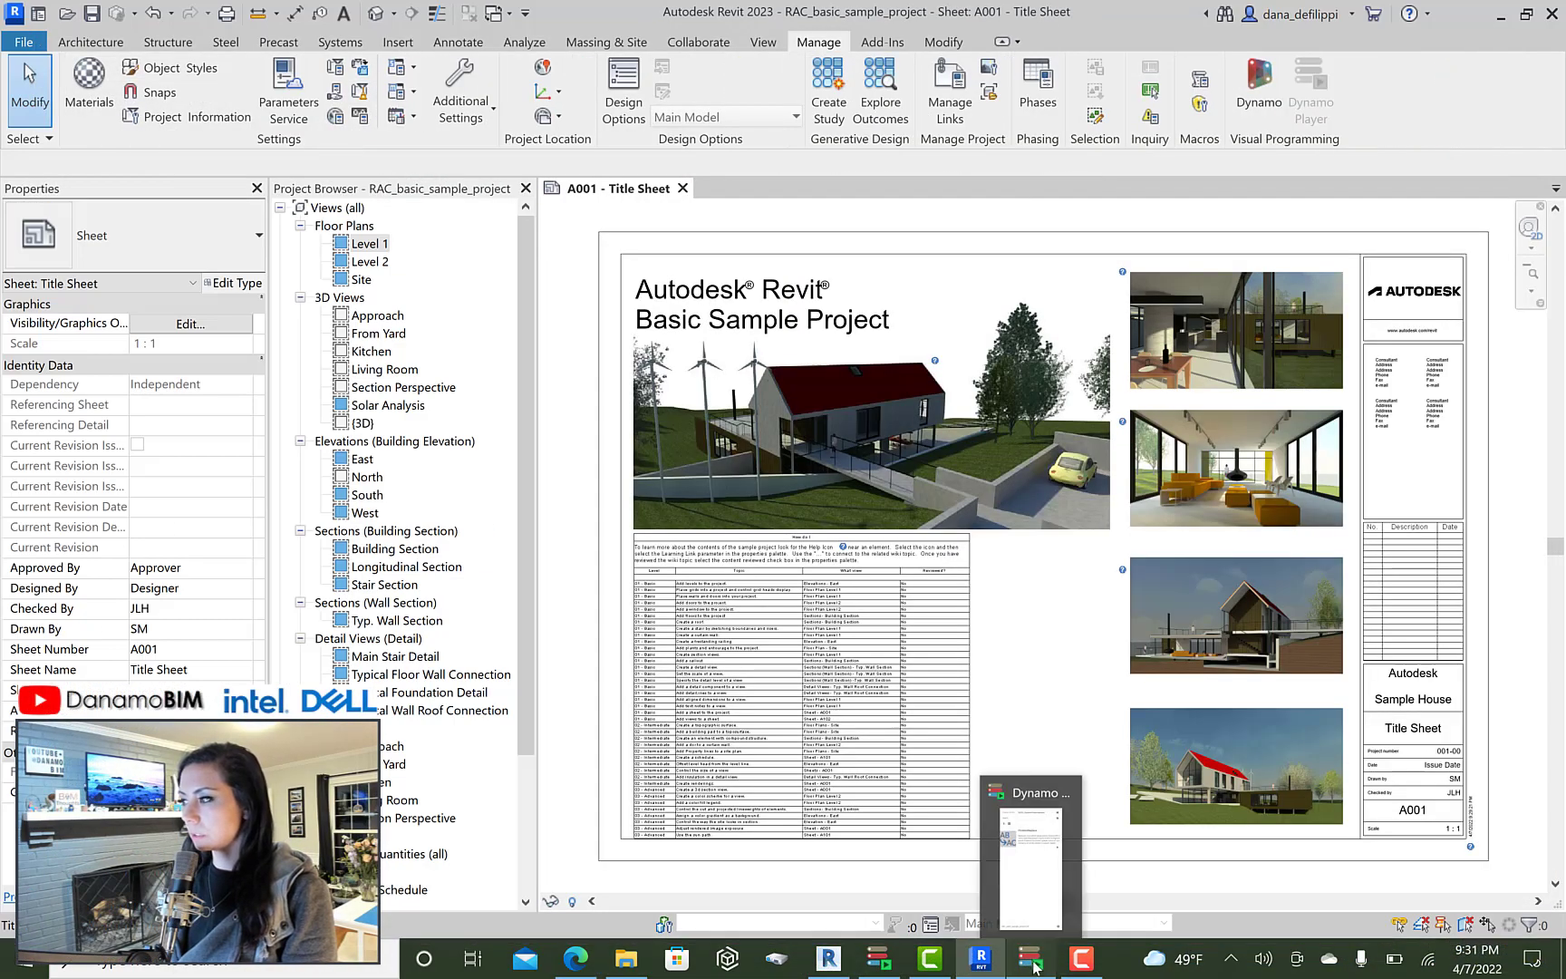
pyautogui.click(1034, 965)
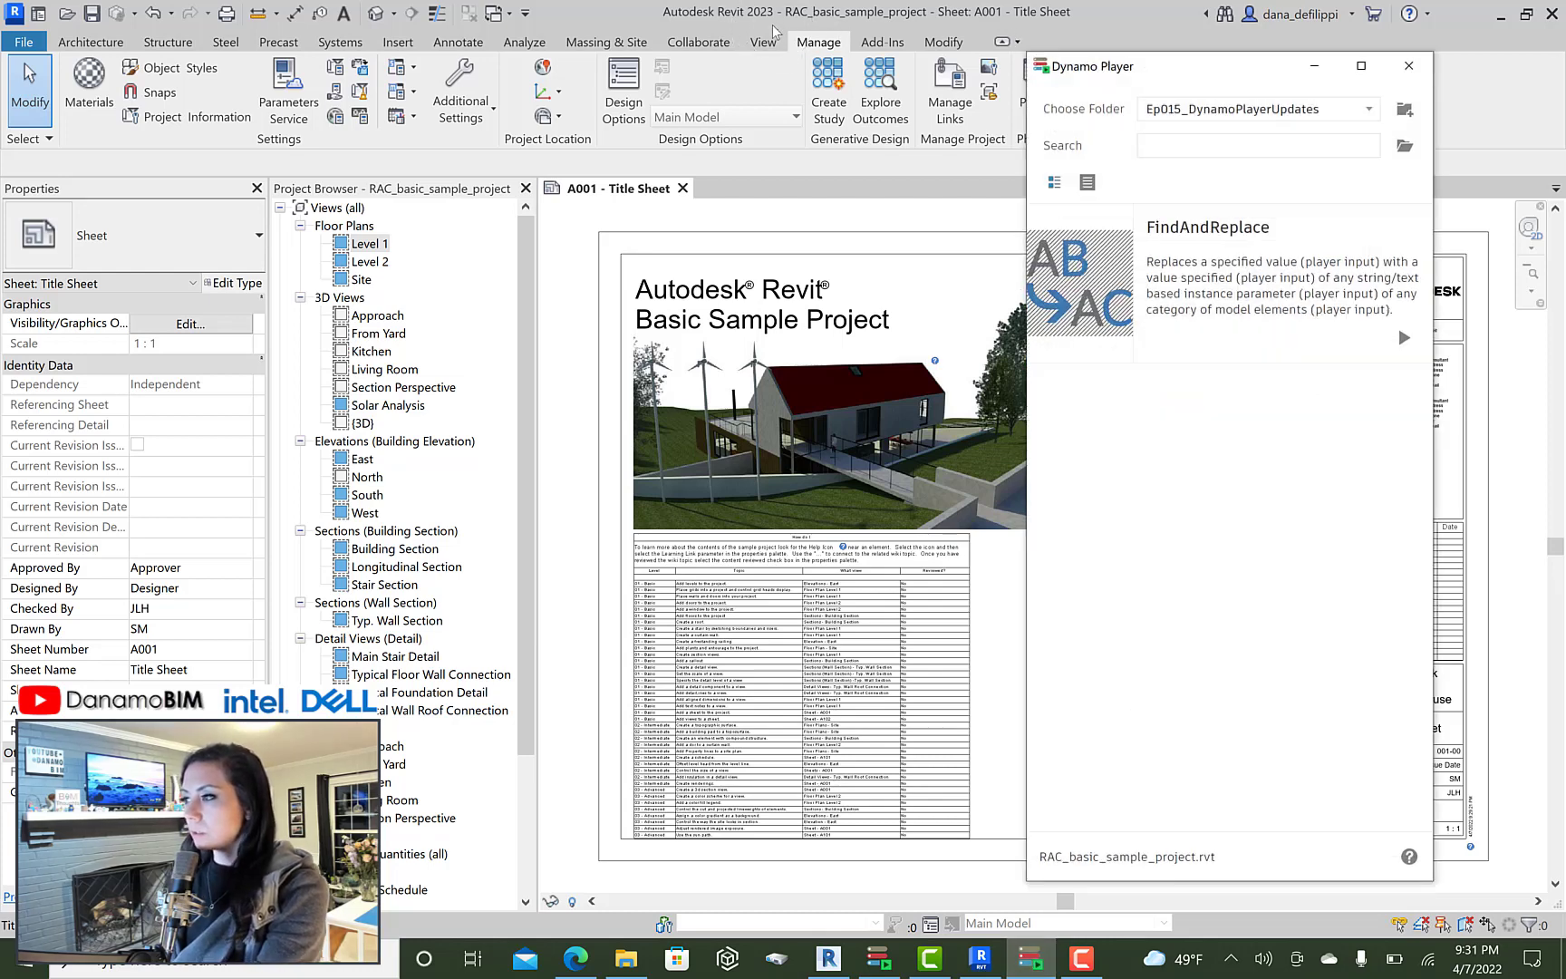
pyautogui.moveTo(1242, 71); pyautogui.dragTo(1280, 72)
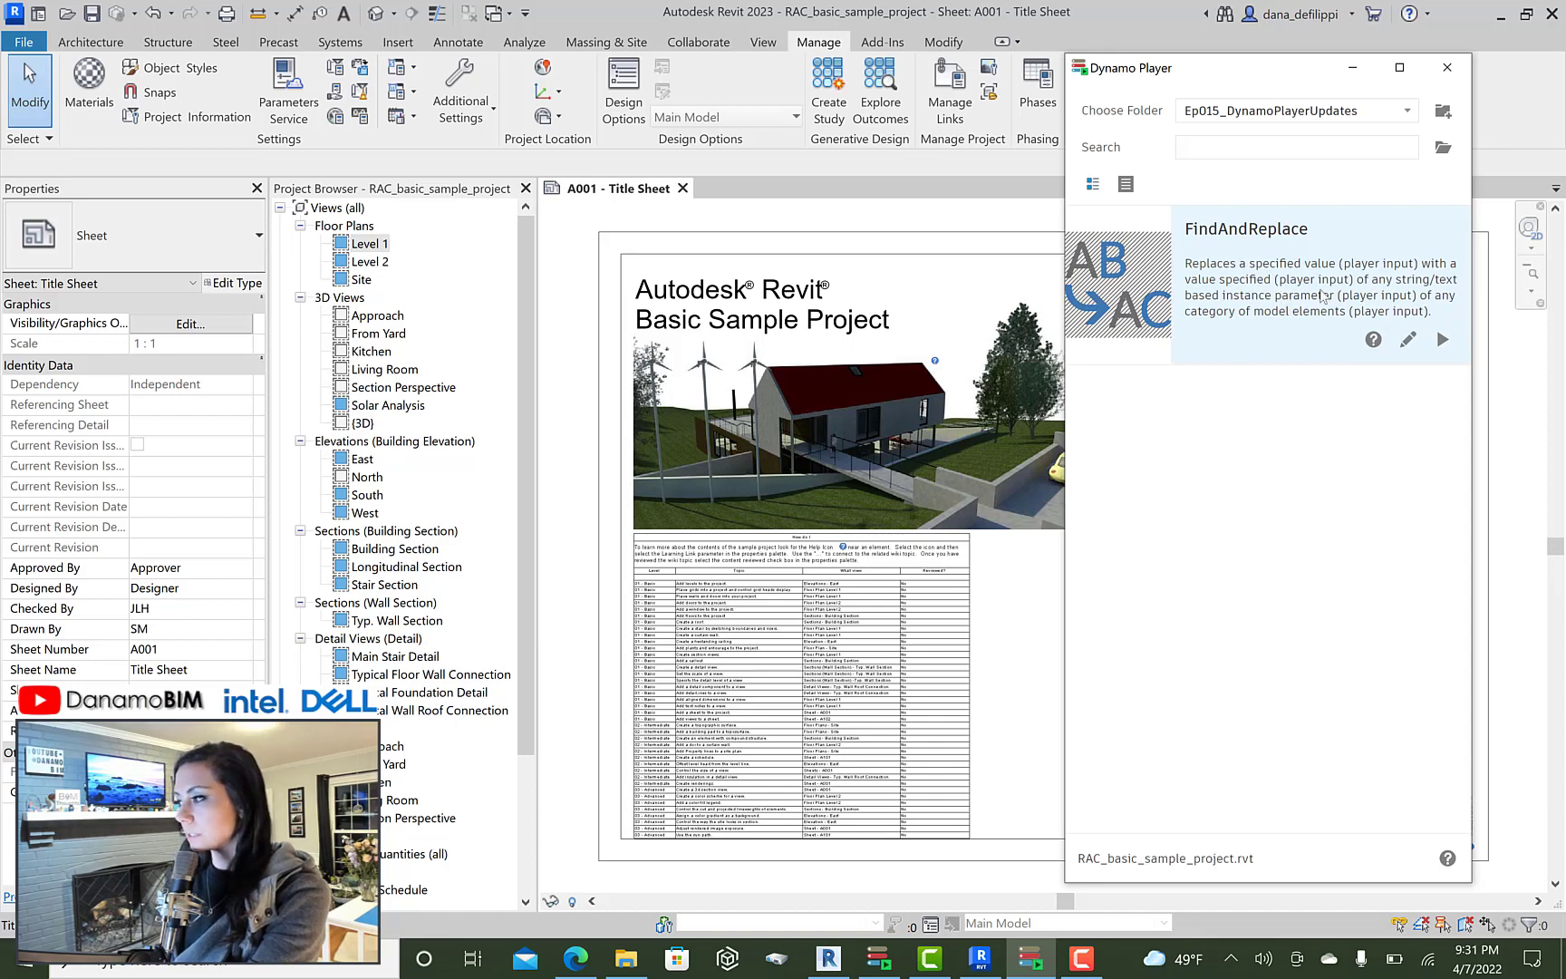
# Step: Open the FindAndReplace script's details and its display preferences menu
pyautogui.click(1254, 270)
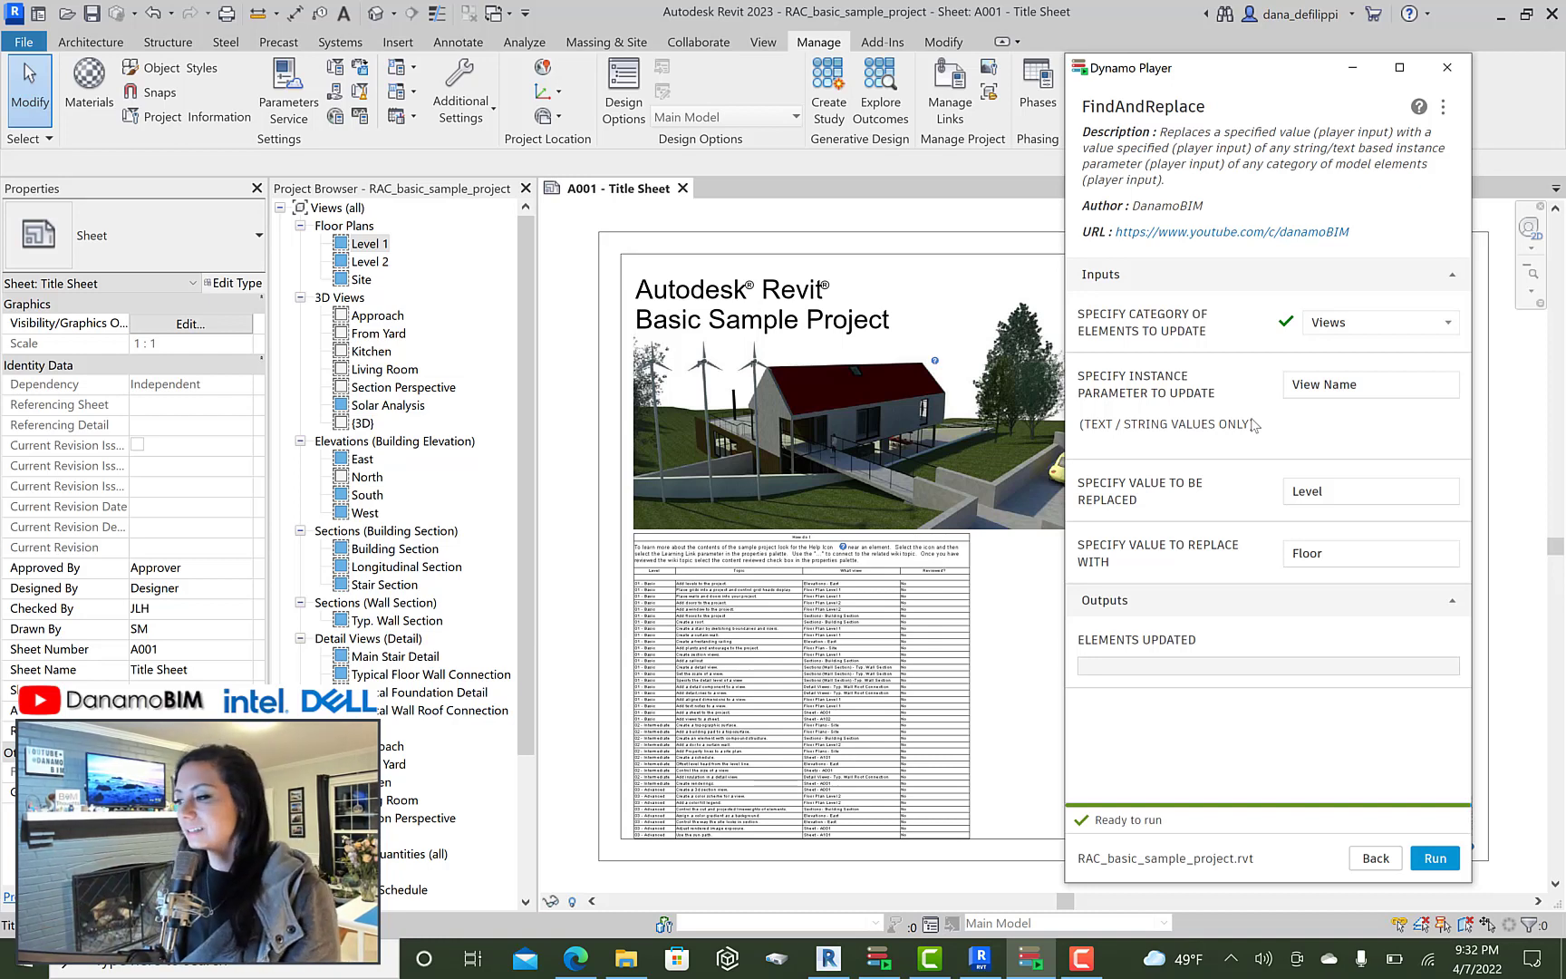
pyautogui.click(1444, 108)
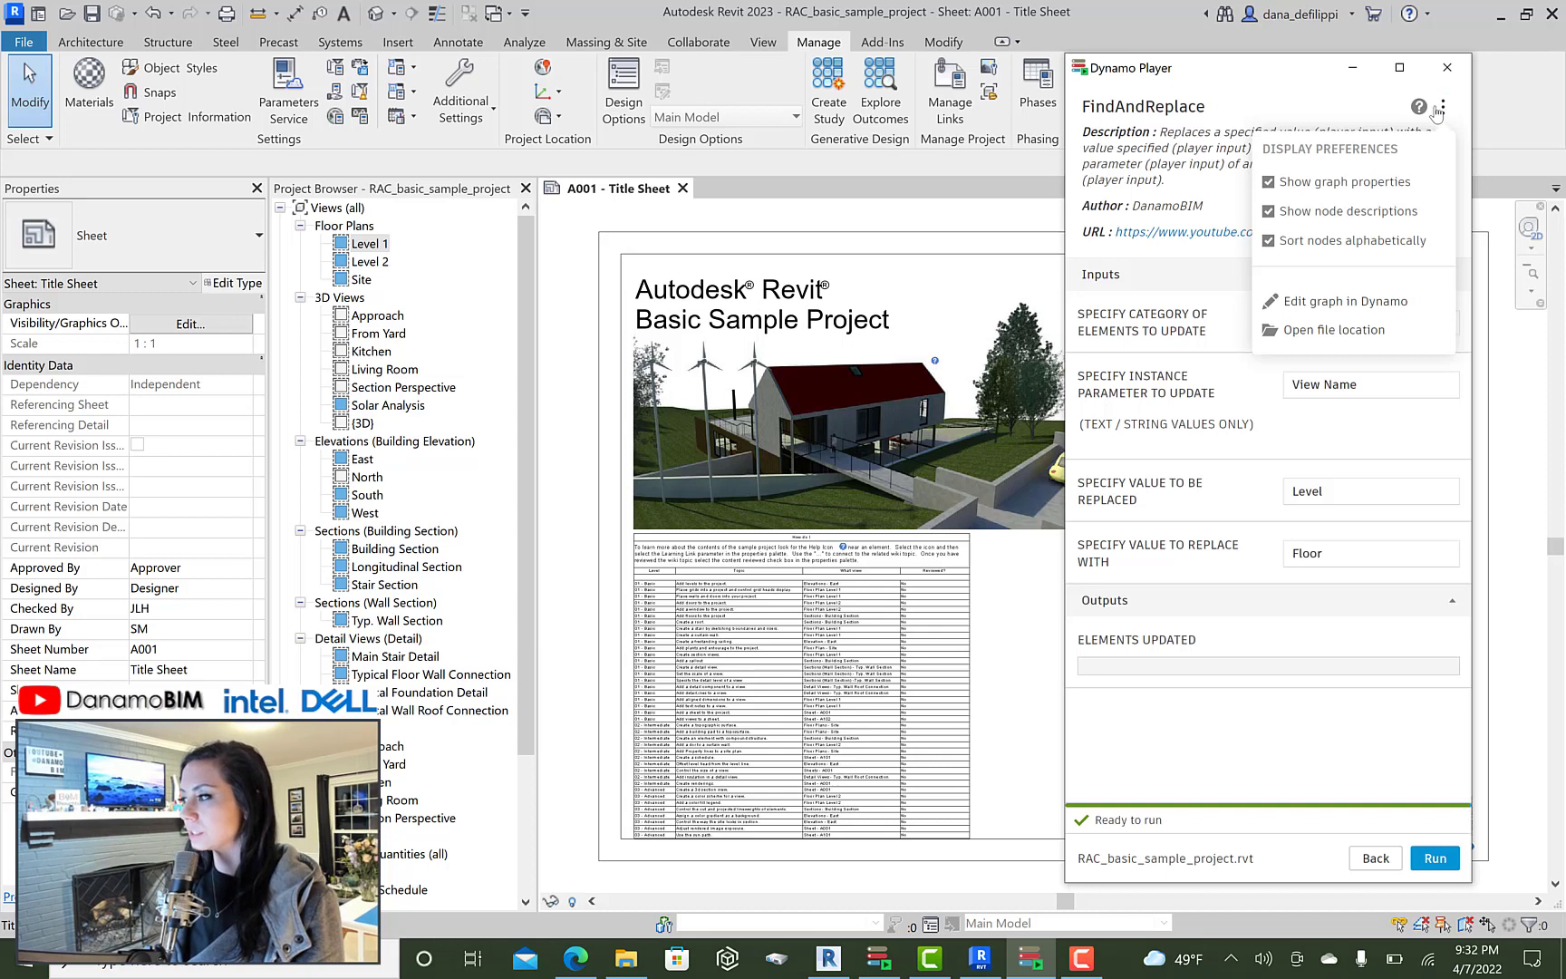
# Step: Turn off Show graph properties and Show node descriptions for FindAndReplace
pyautogui.click(1269, 183)
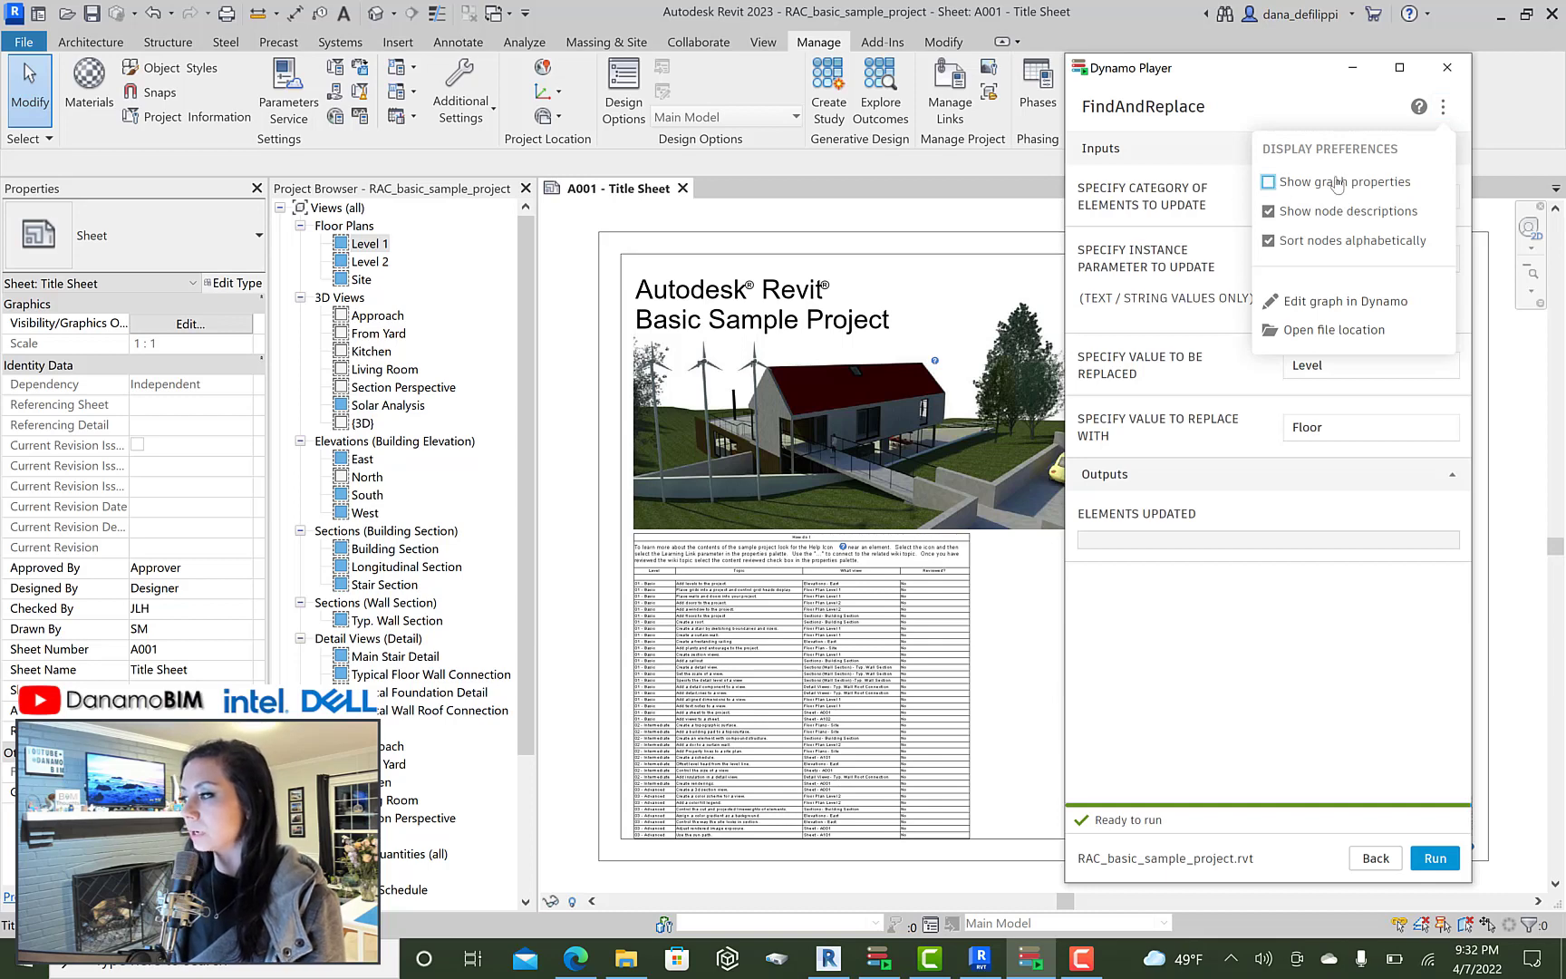
pyautogui.click(1269, 213)
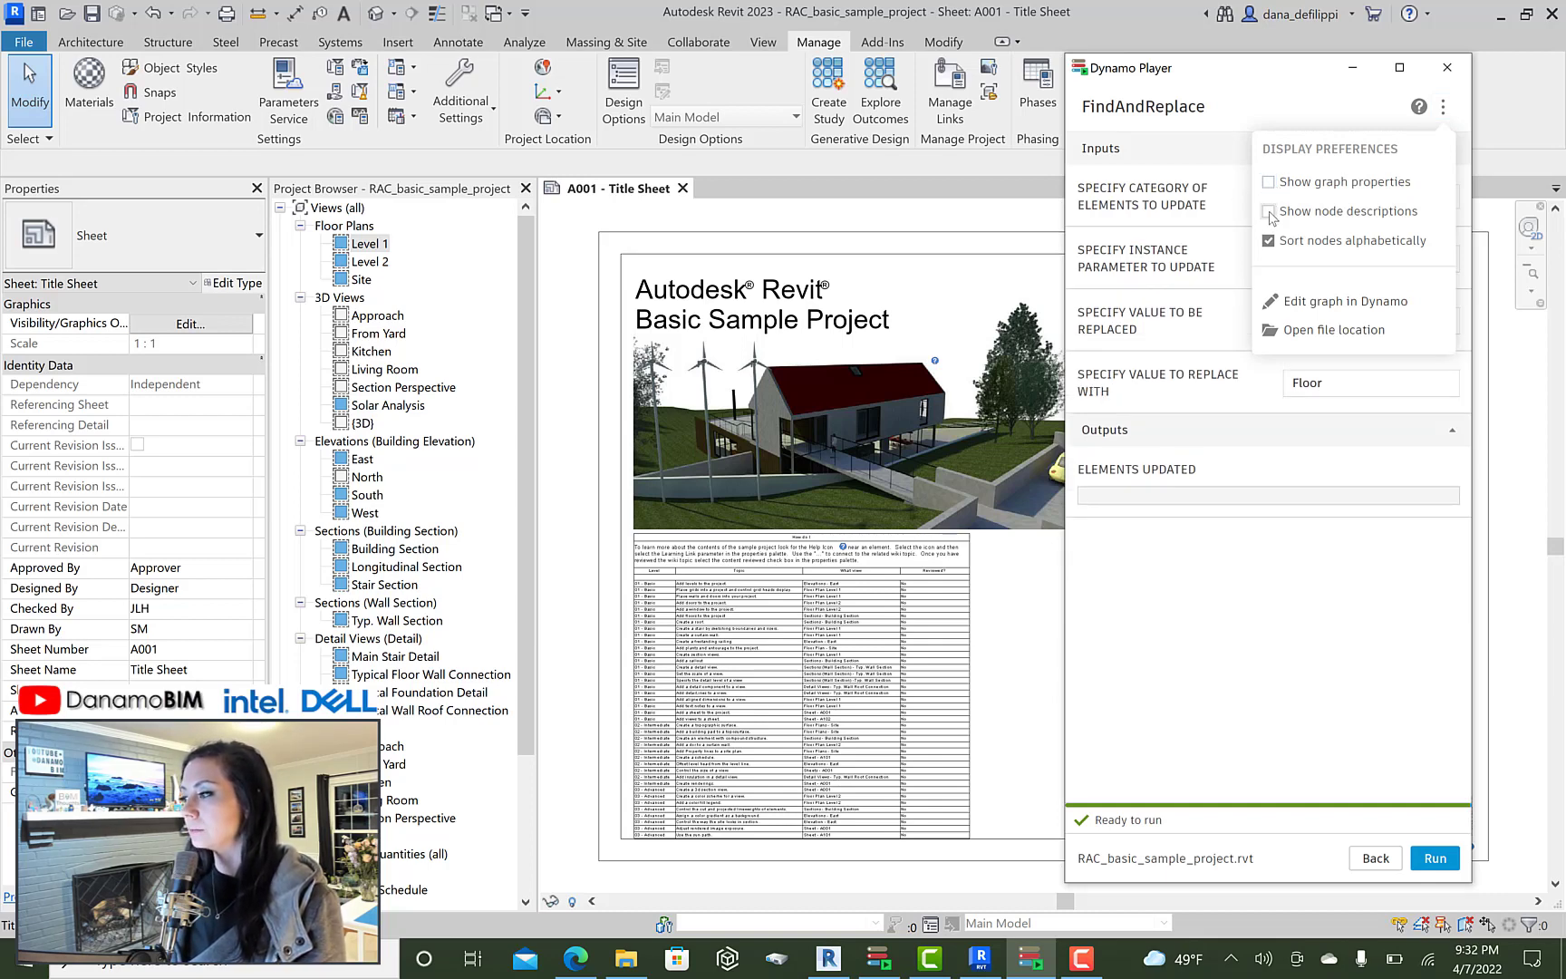
pyautogui.click(1244, 111)
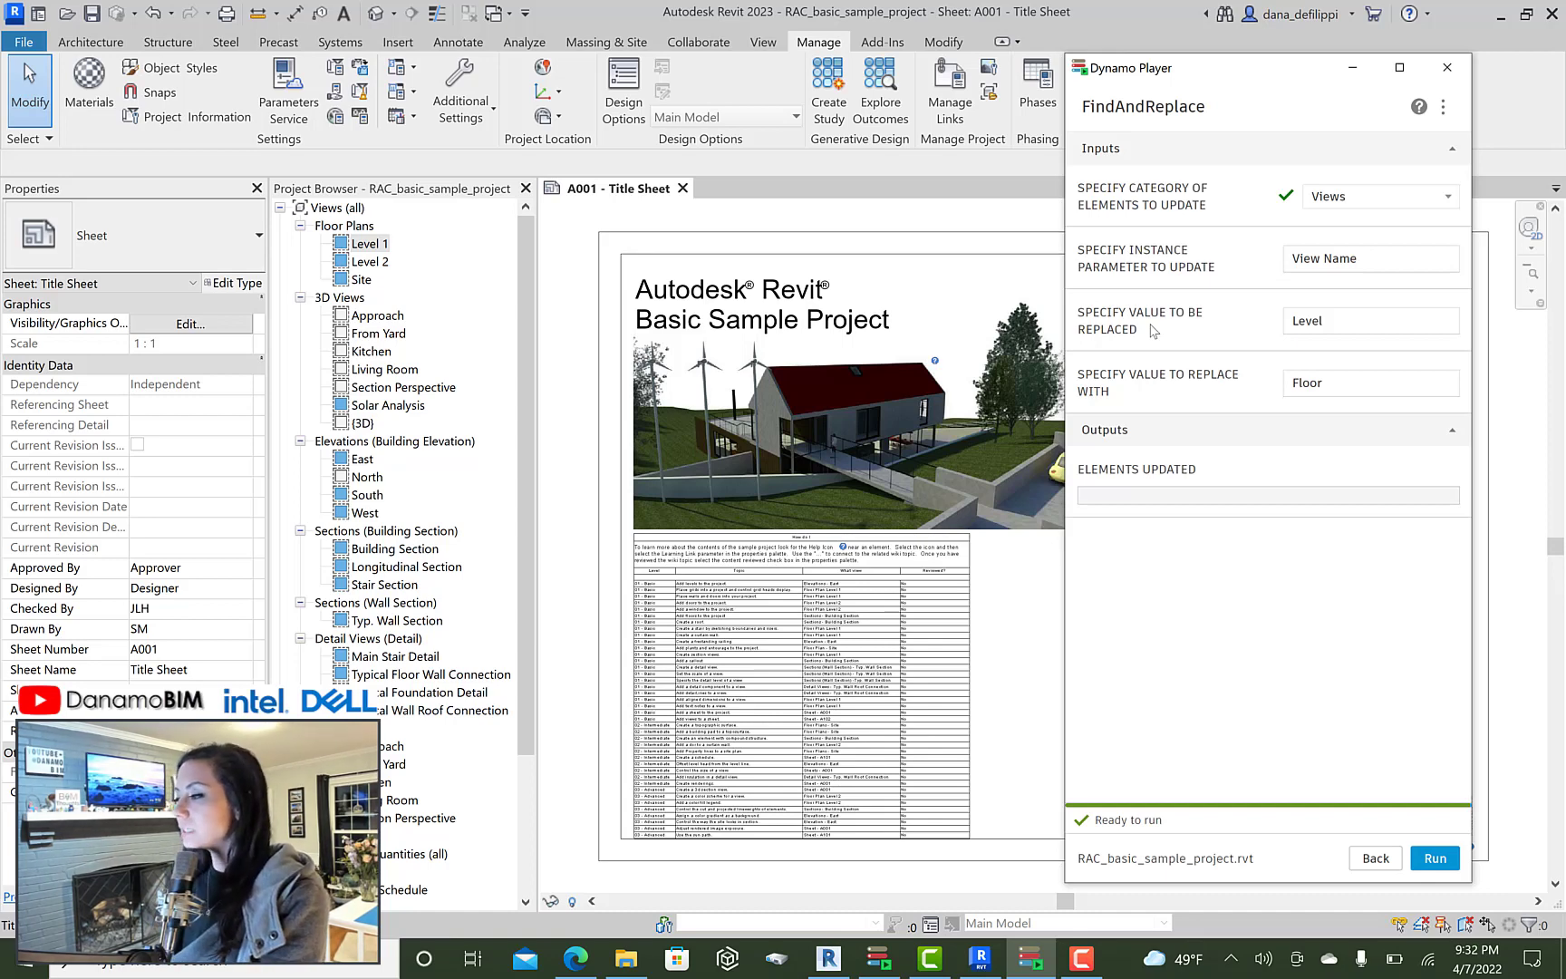
pyautogui.click(1442, 107)
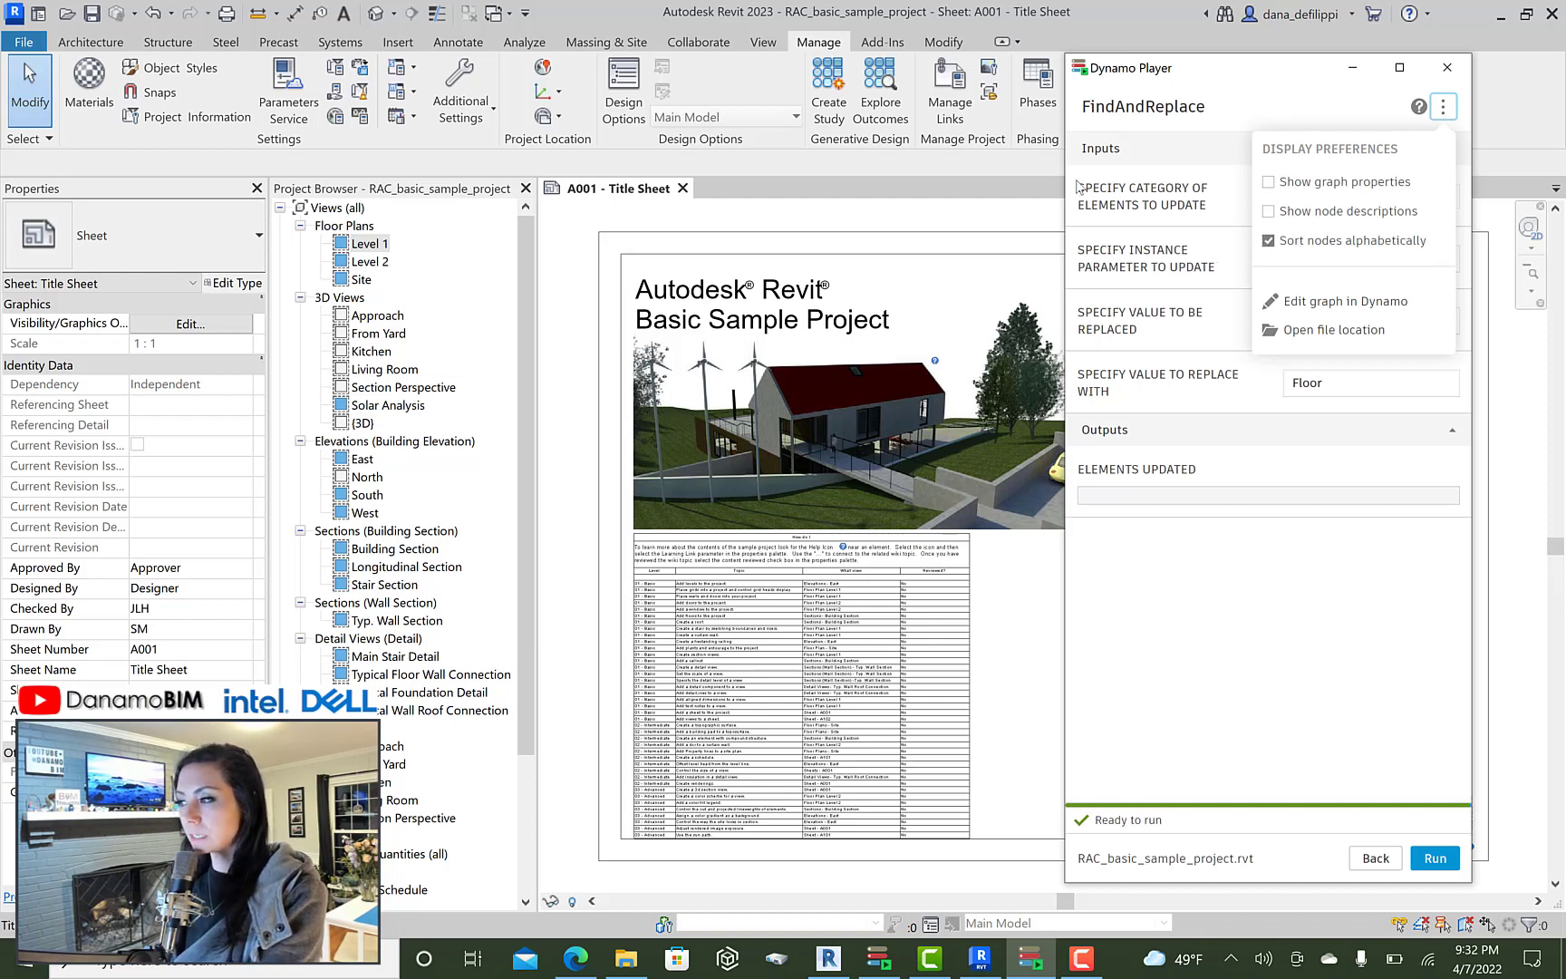
pyautogui.click(1298, 246)
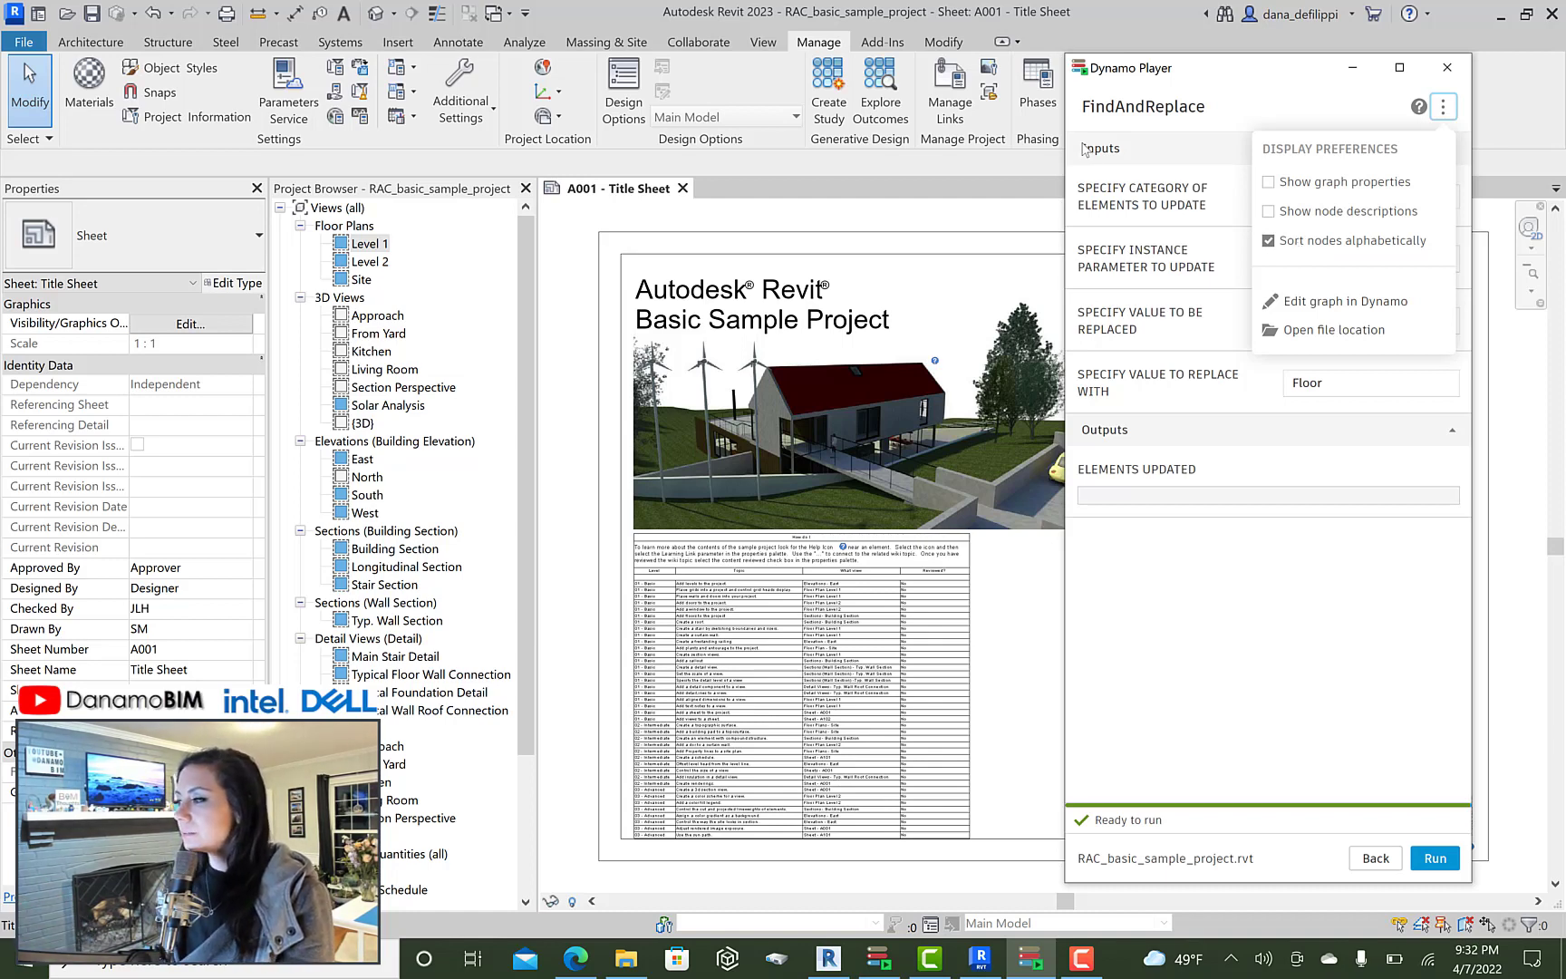
# Step: Run FindAndReplace and confirm renaming the Level 1 and Level 2 views to Floor 1 and Floor 2
pyautogui.click(1450, 859)
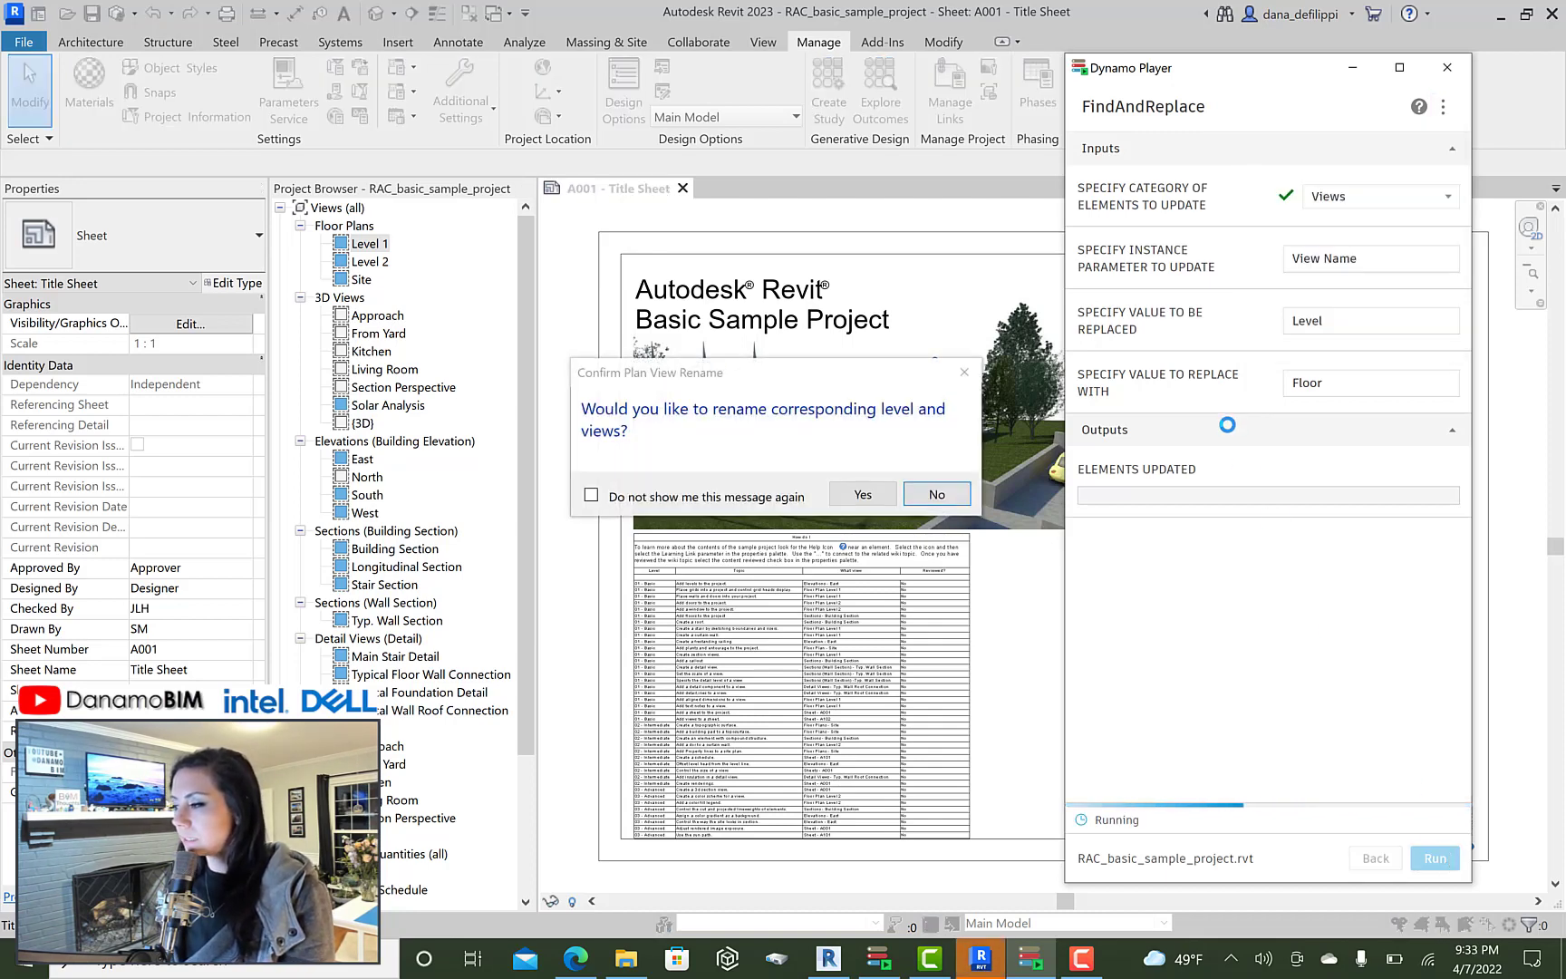
pyautogui.click(868, 497)
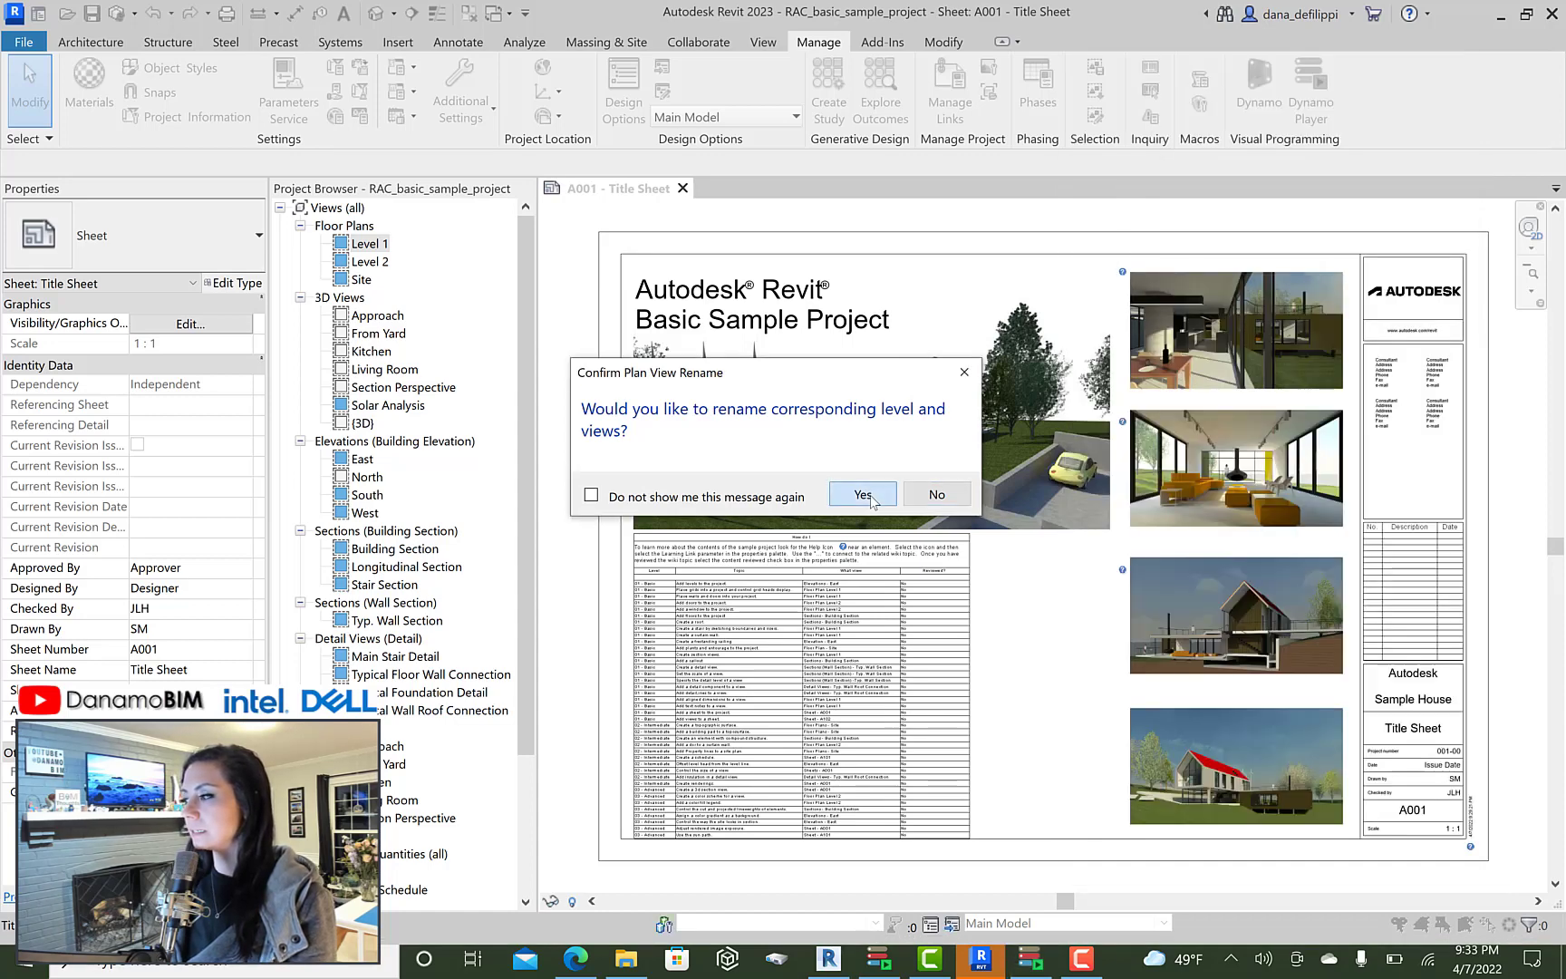
pyautogui.click(863, 495)
pyautogui.click(1032, 959)
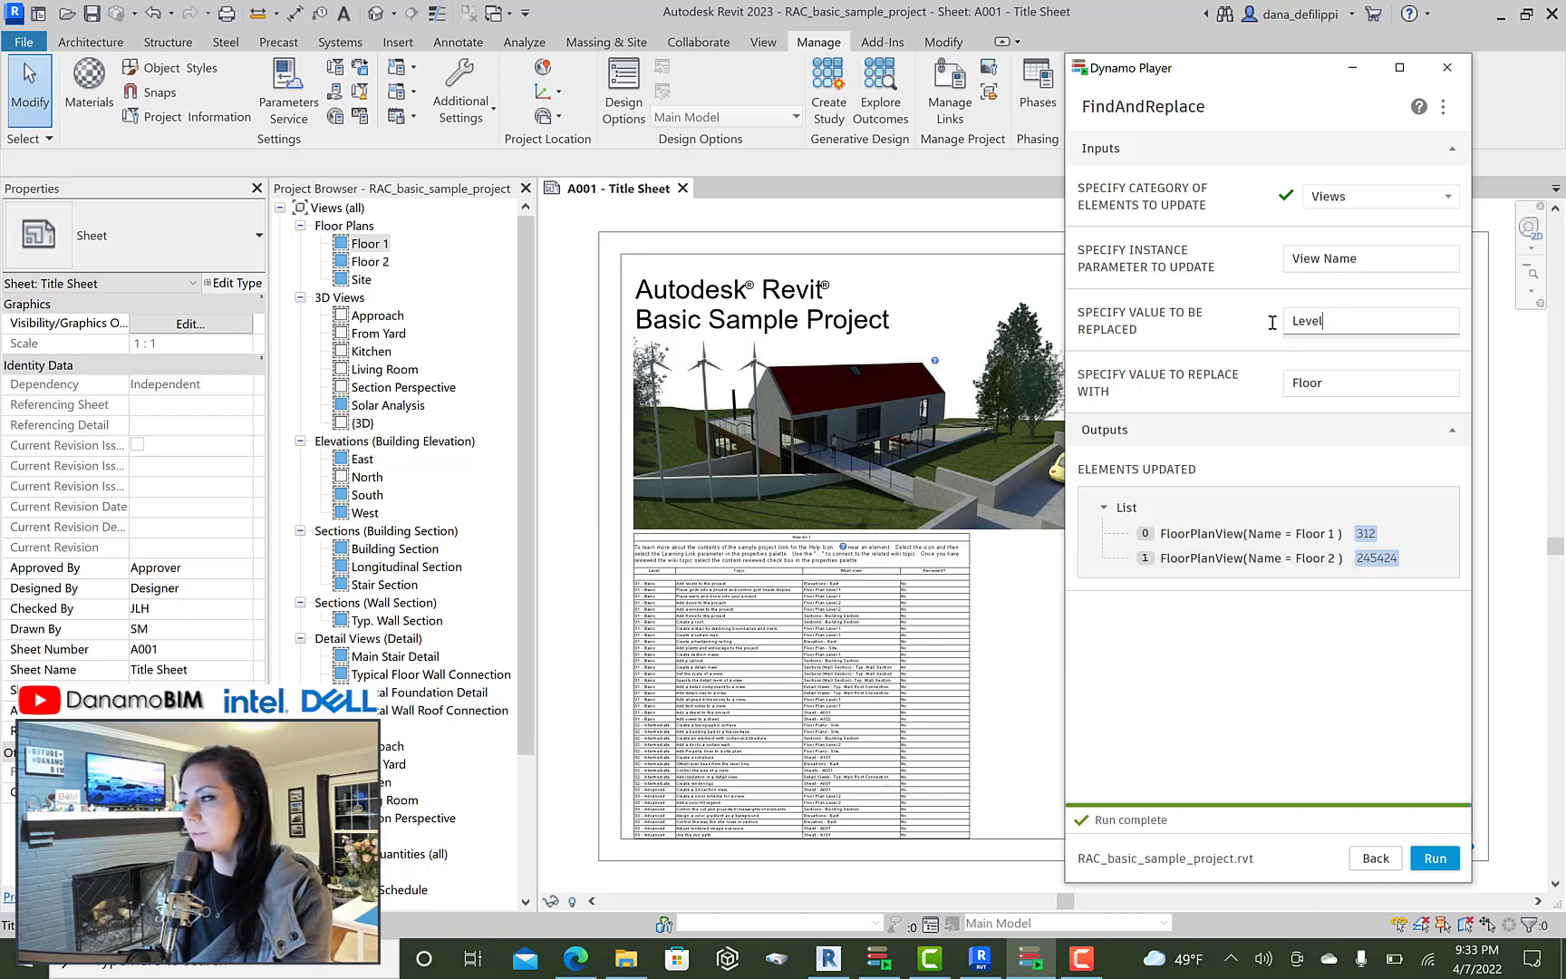
pyautogui.doubleClick(1265, 385)
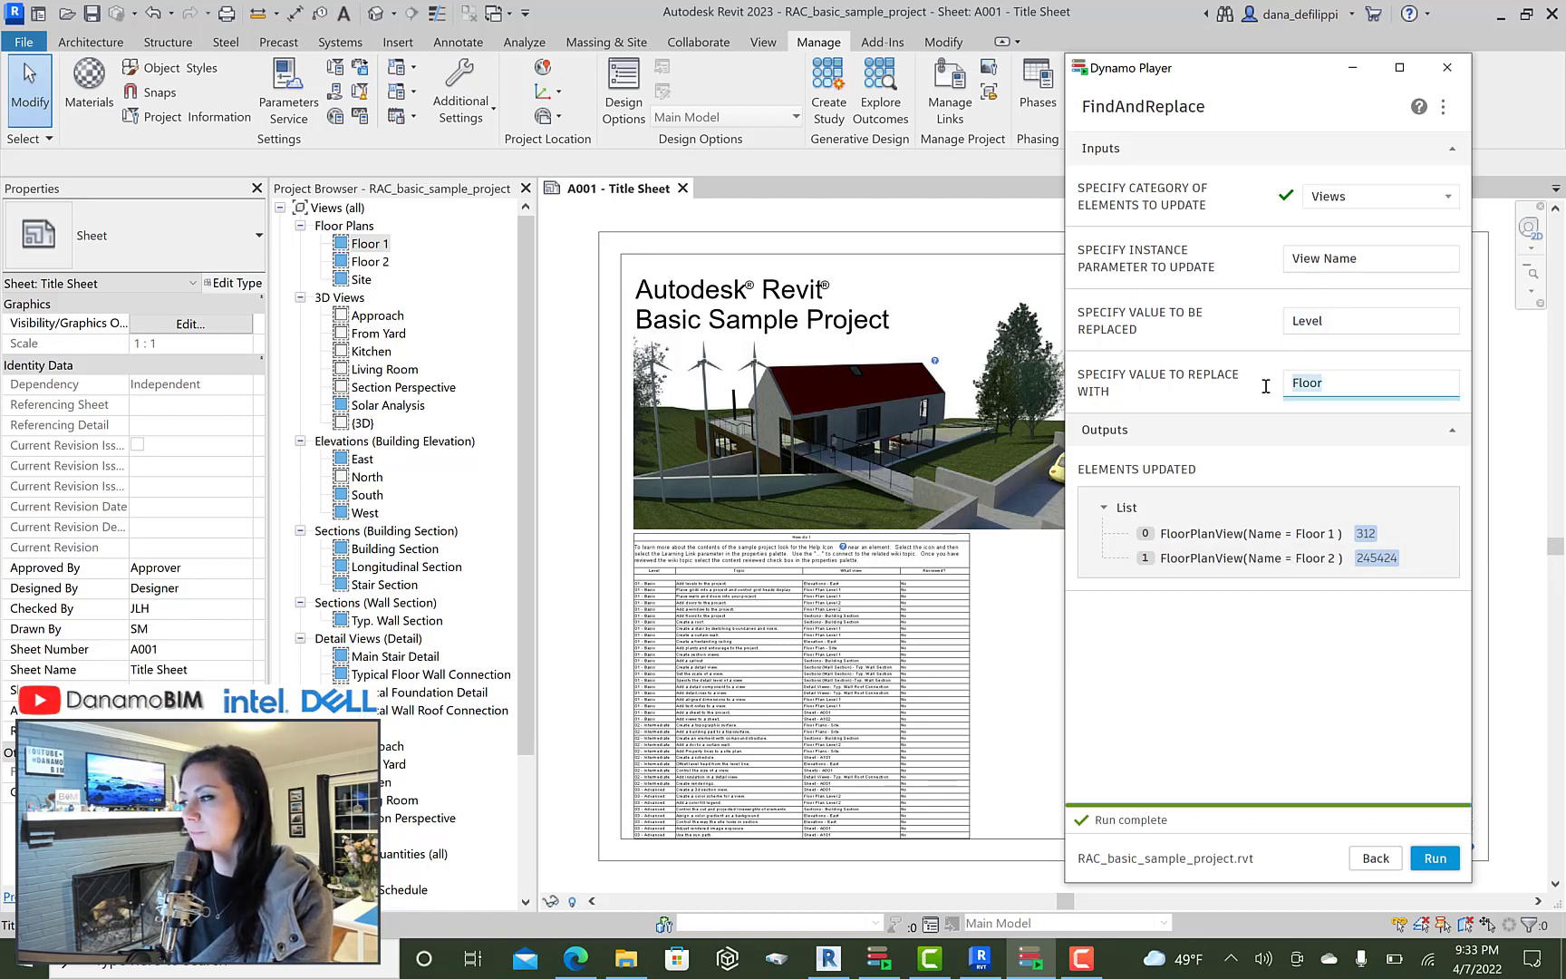